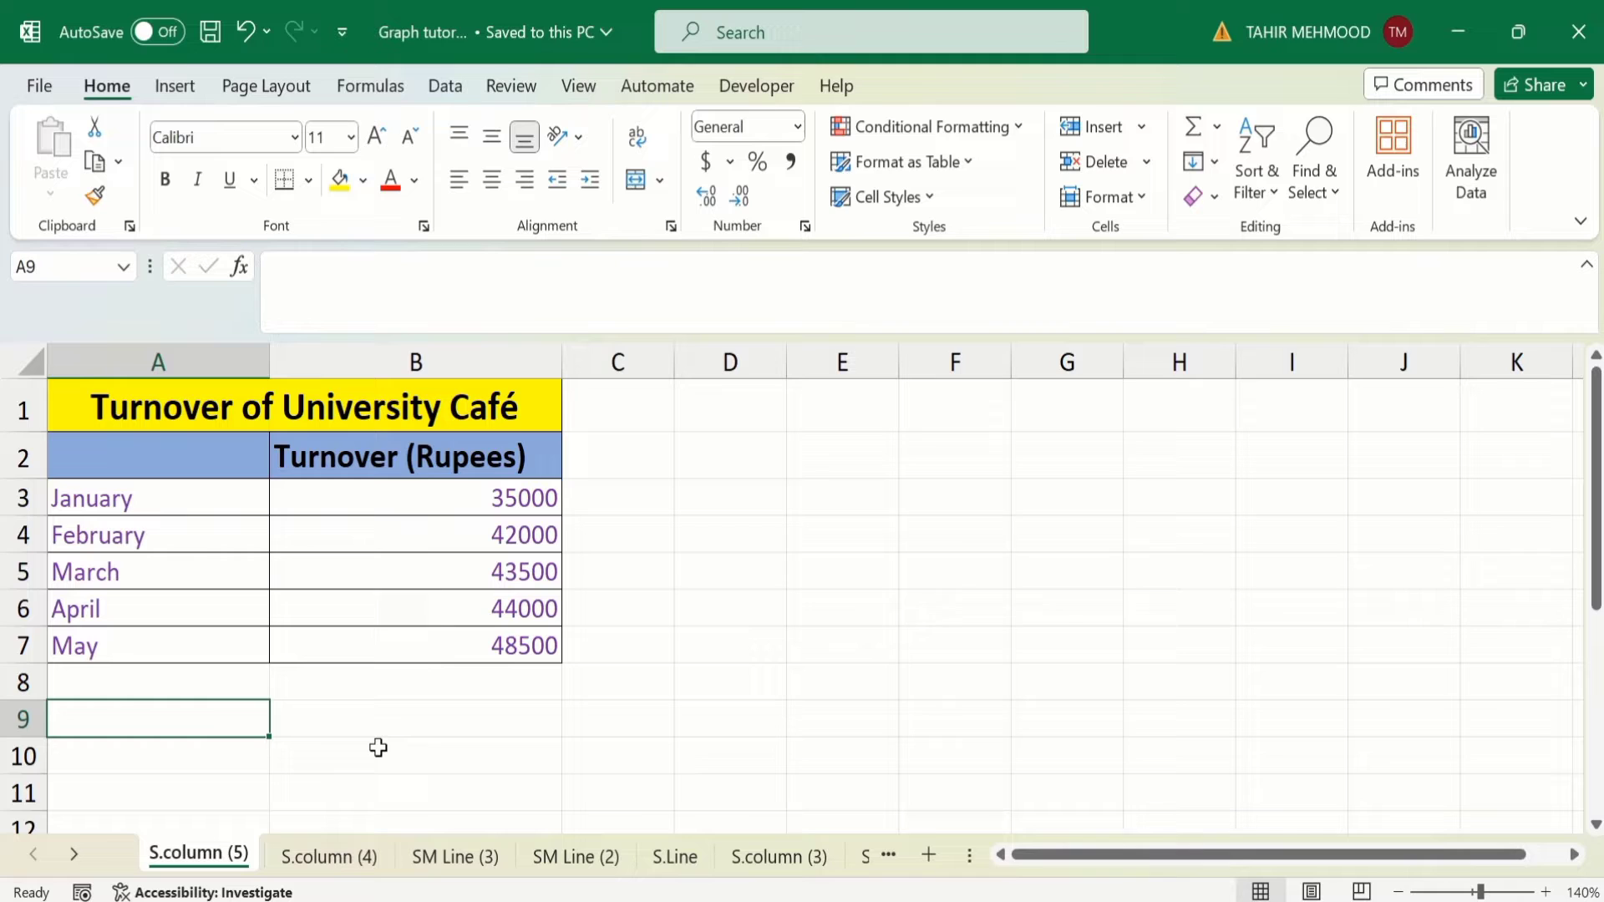
- Insert a clustered column chart of A2:B7 turnover and move it right of the table
click(418, 646)
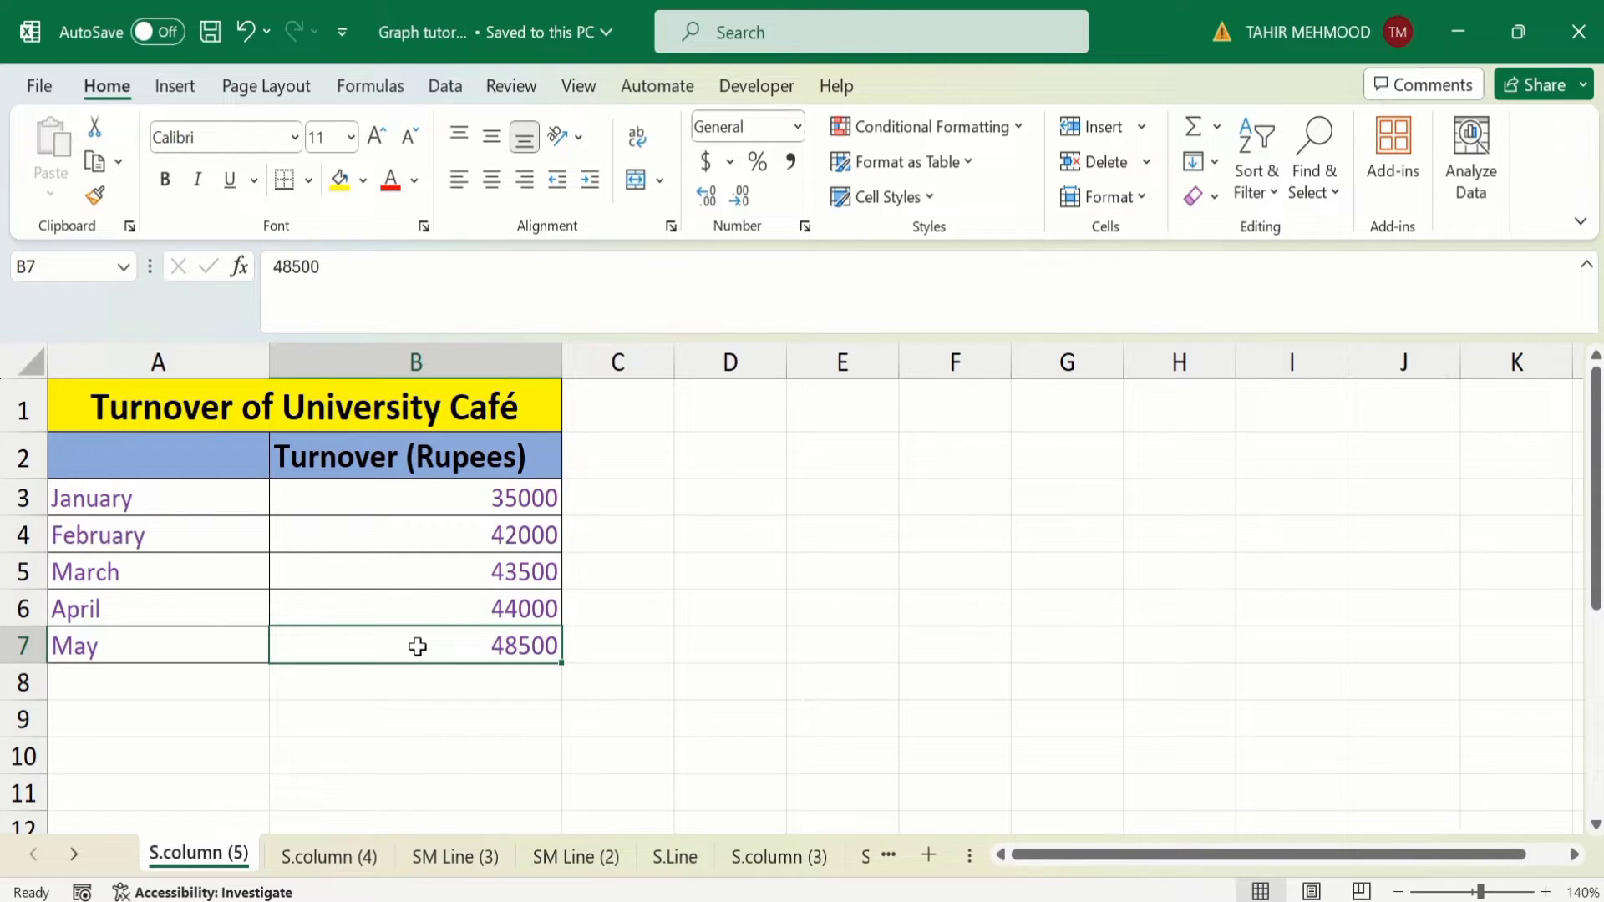
drag(417, 645, 221, 457)
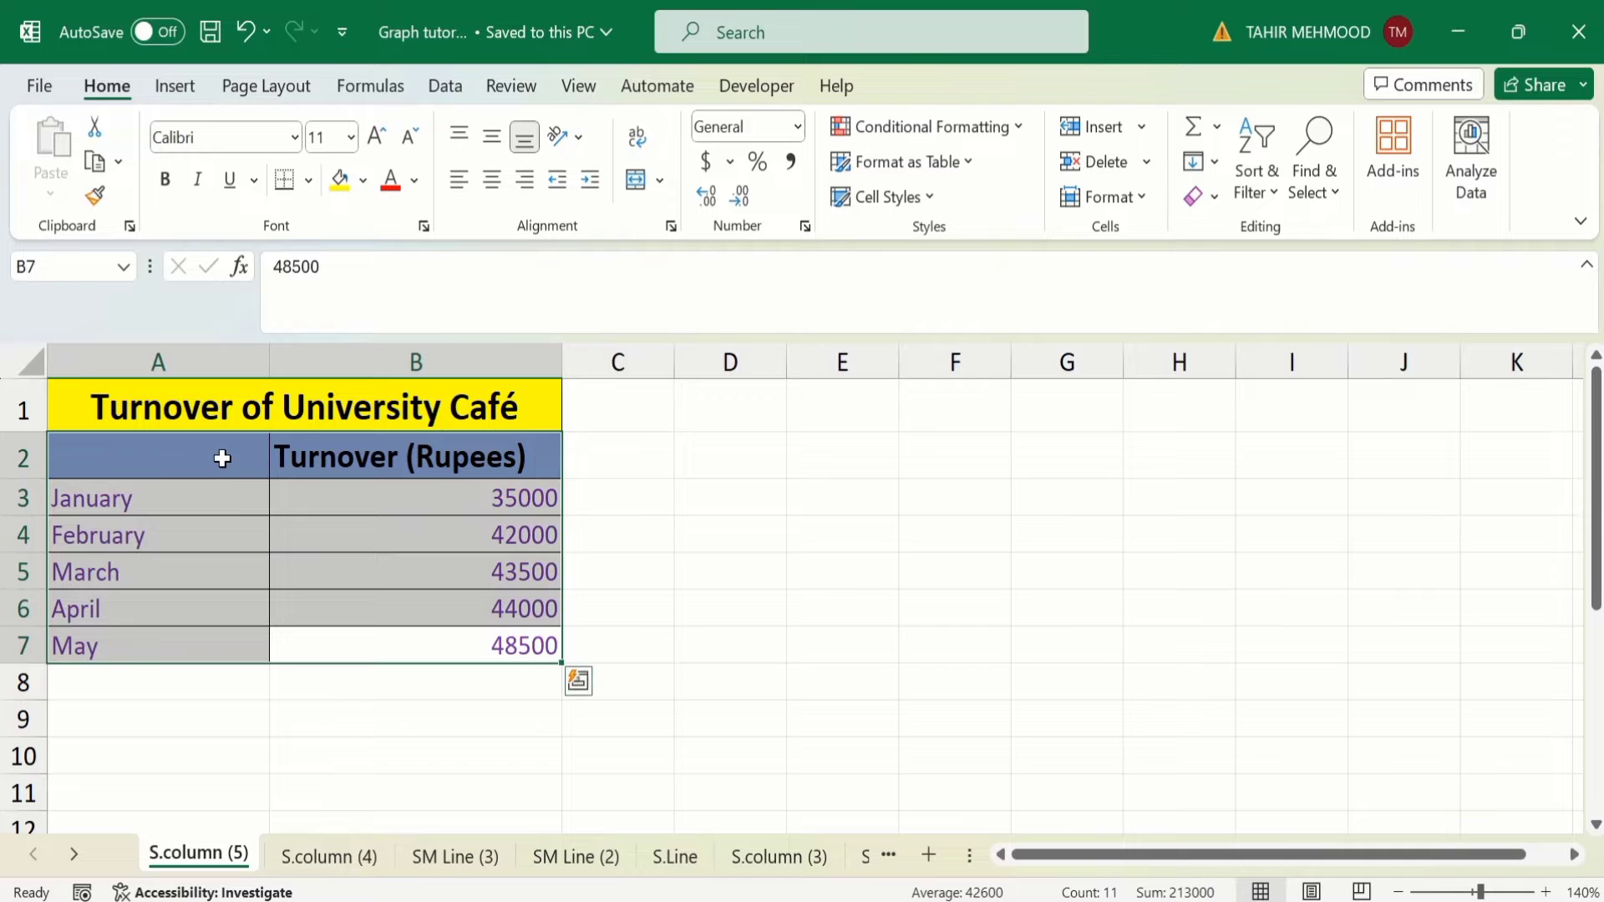
click(176, 86)
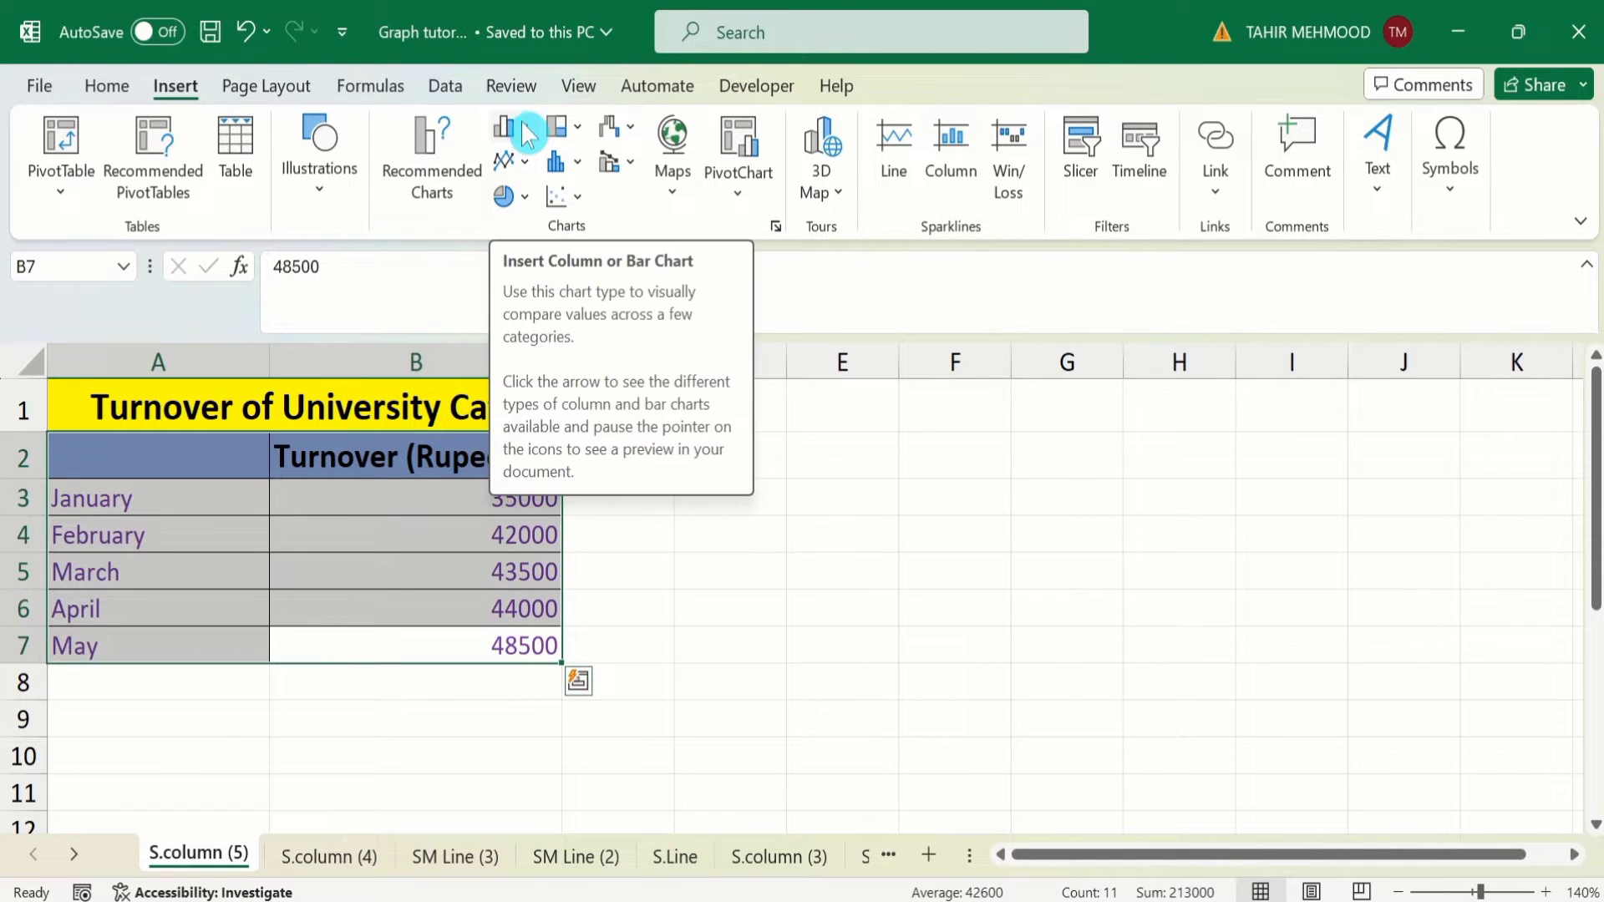
click(525, 130)
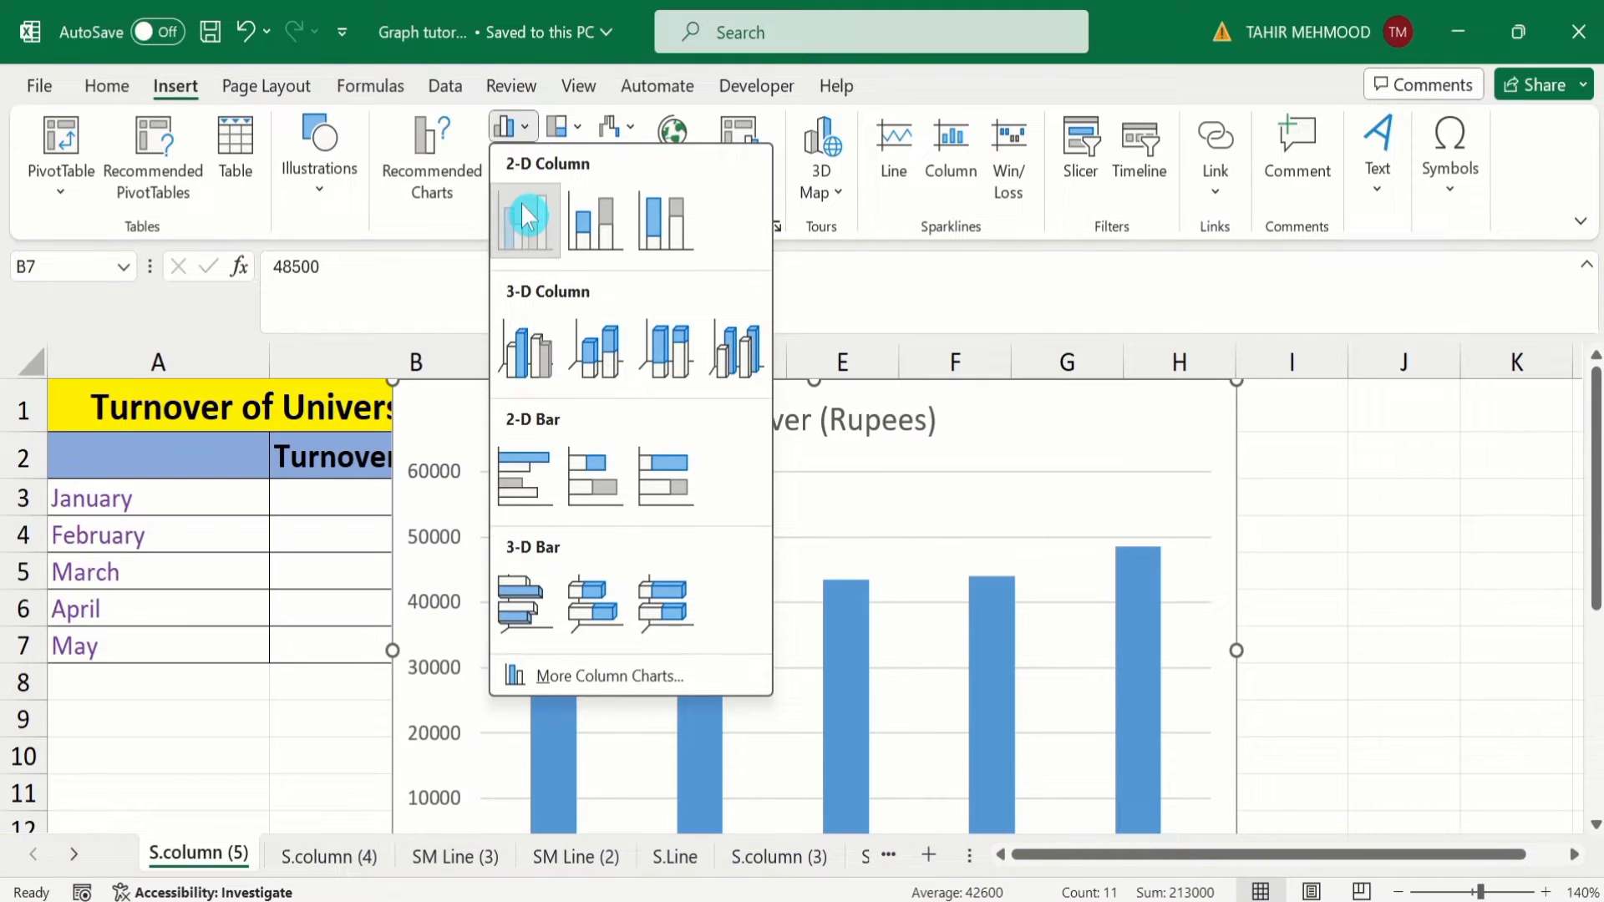
click(525, 217)
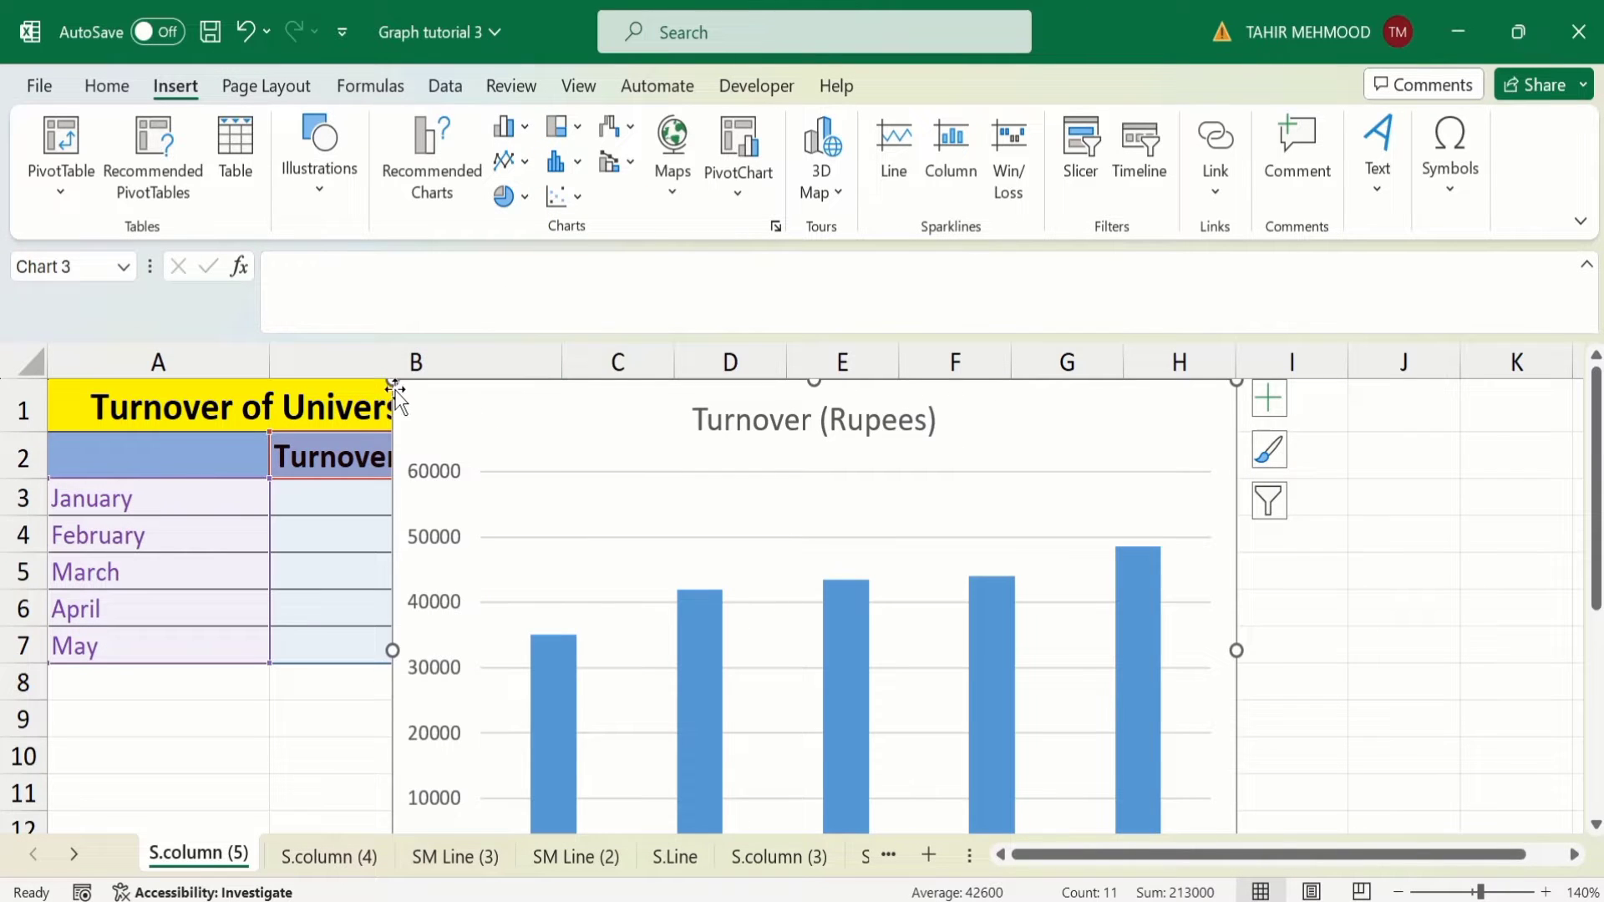
mouse_move(396, 393)
mouse_down()
mouse_move(665, 468)
mouse_move(991, 477)
mouse_move(1064, 414)
mouse_up()
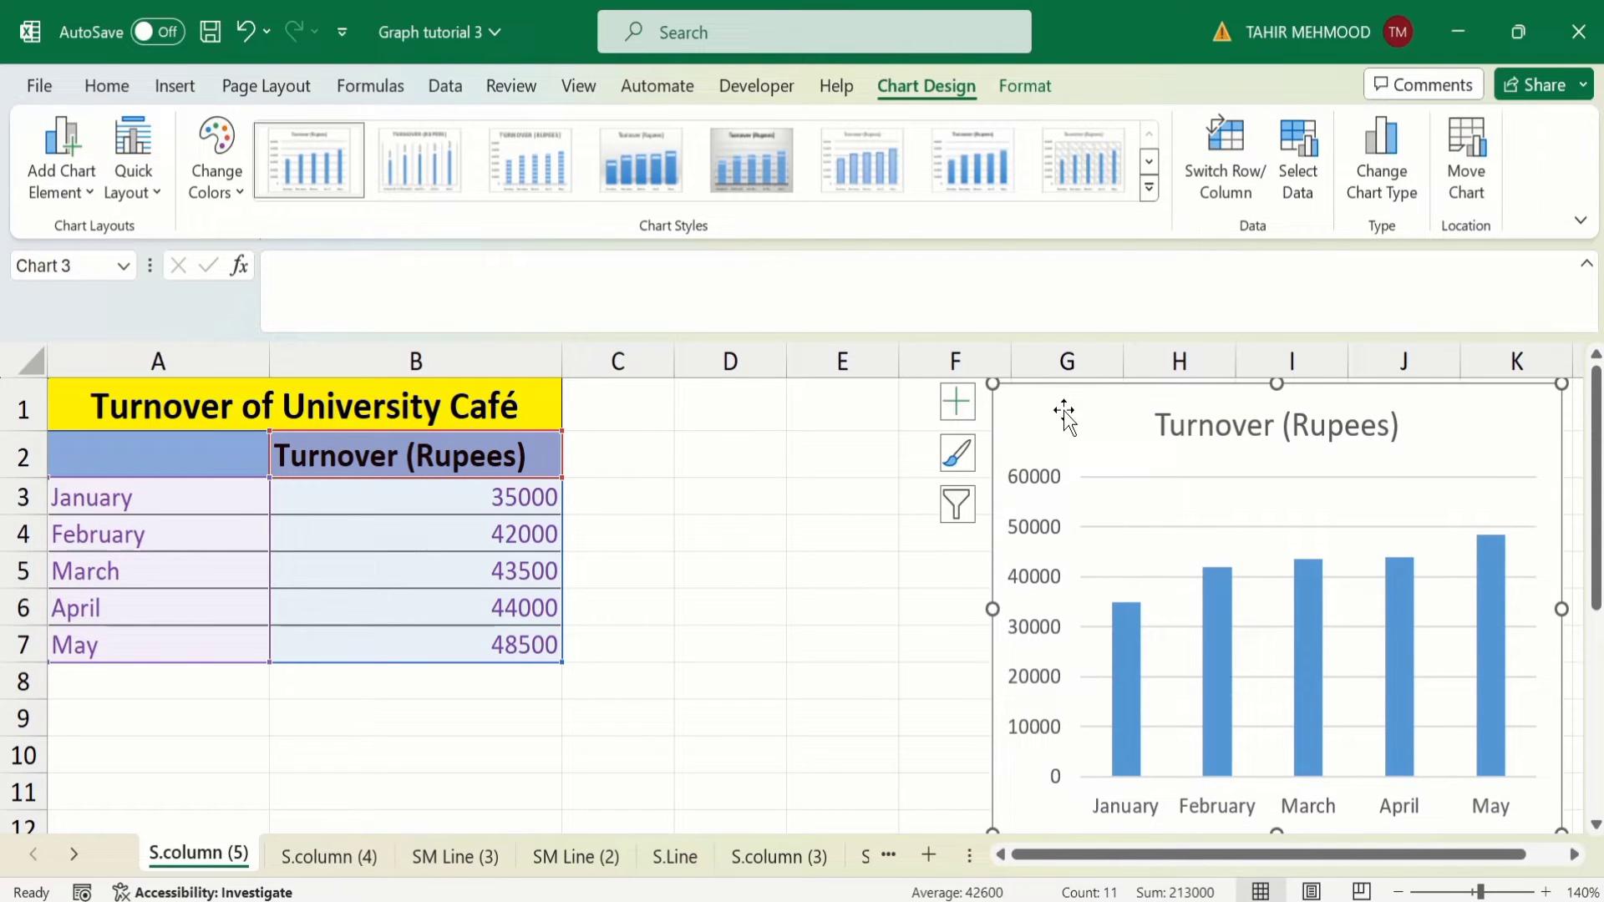
- Insert a 2-D line chart of A2:B7 turnover and place it beside the column chart
click(447, 731)
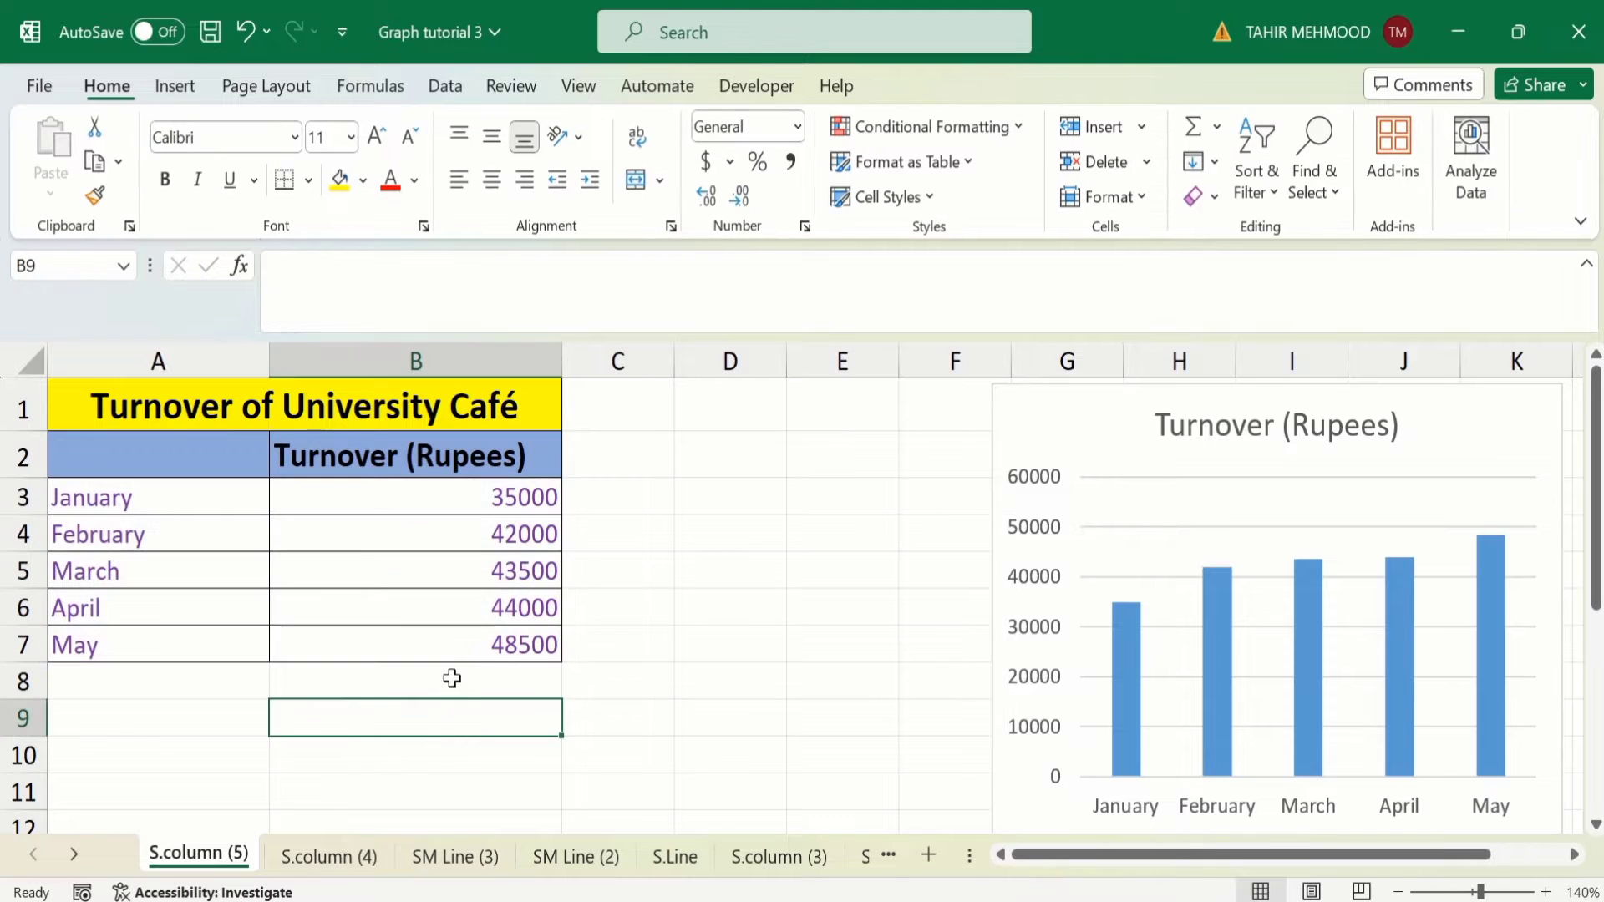
drag(447, 645, 231, 446)
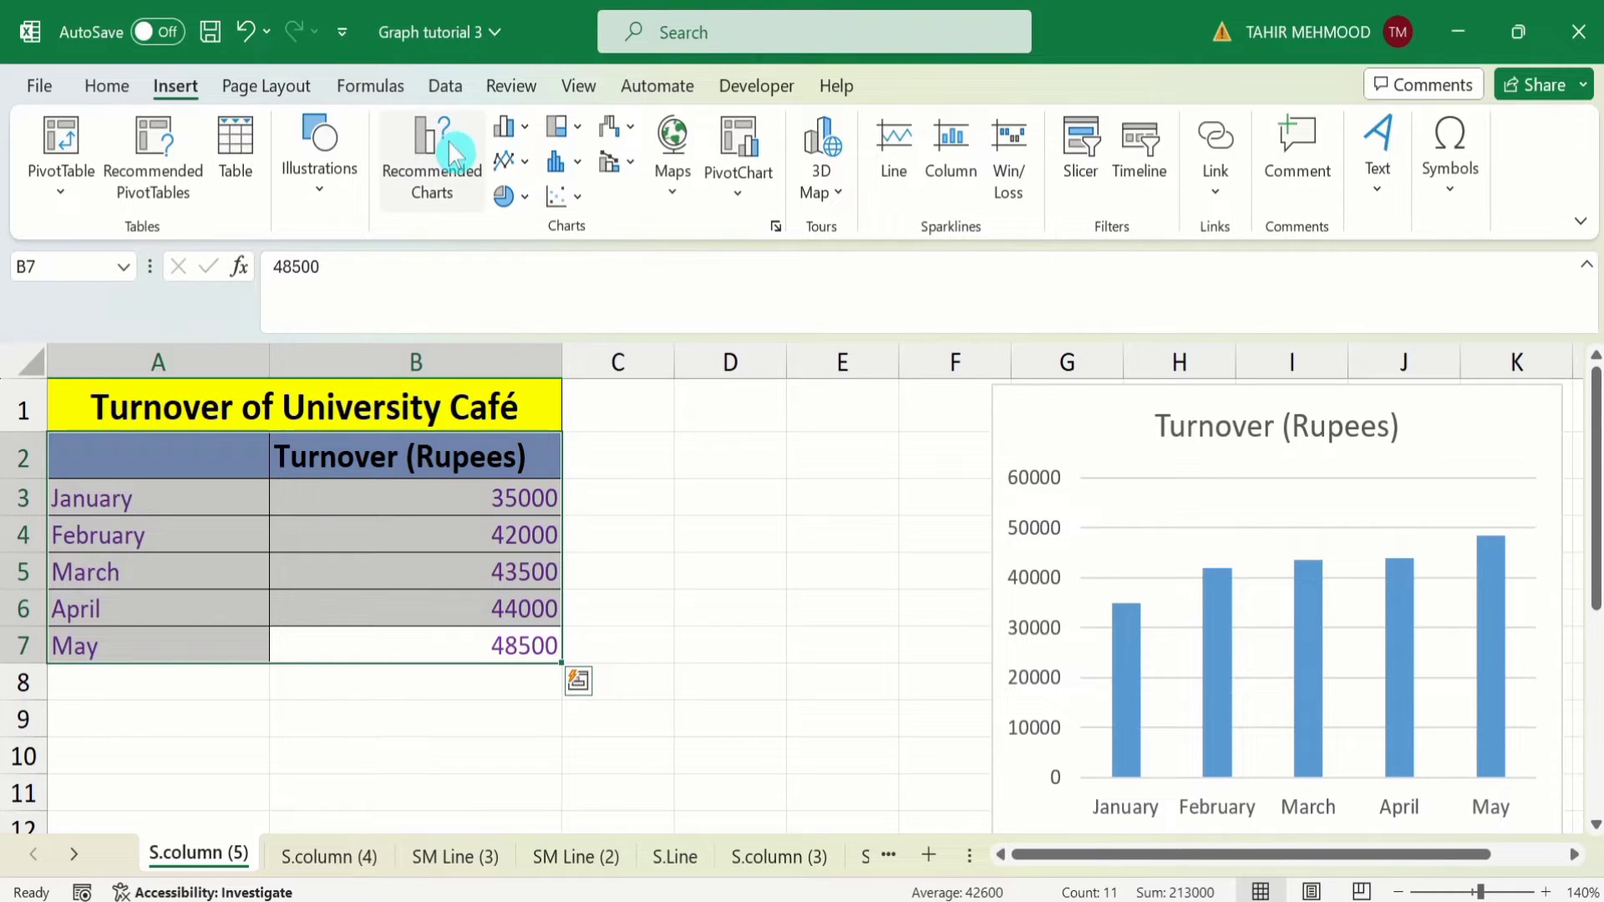
click(507, 162)
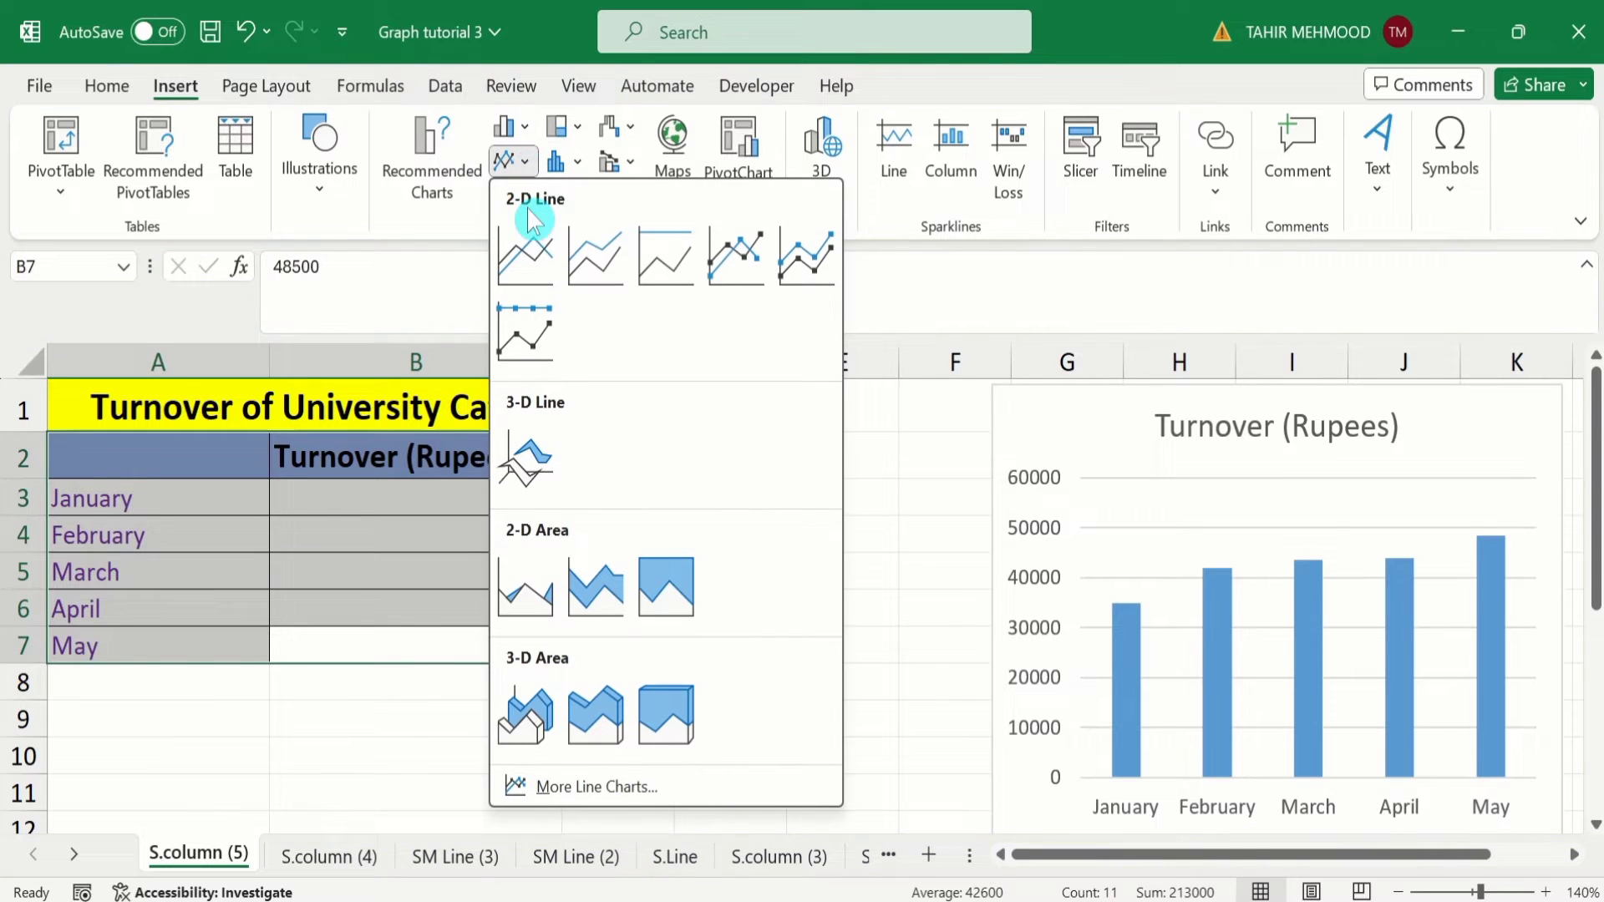
click(526, 257)
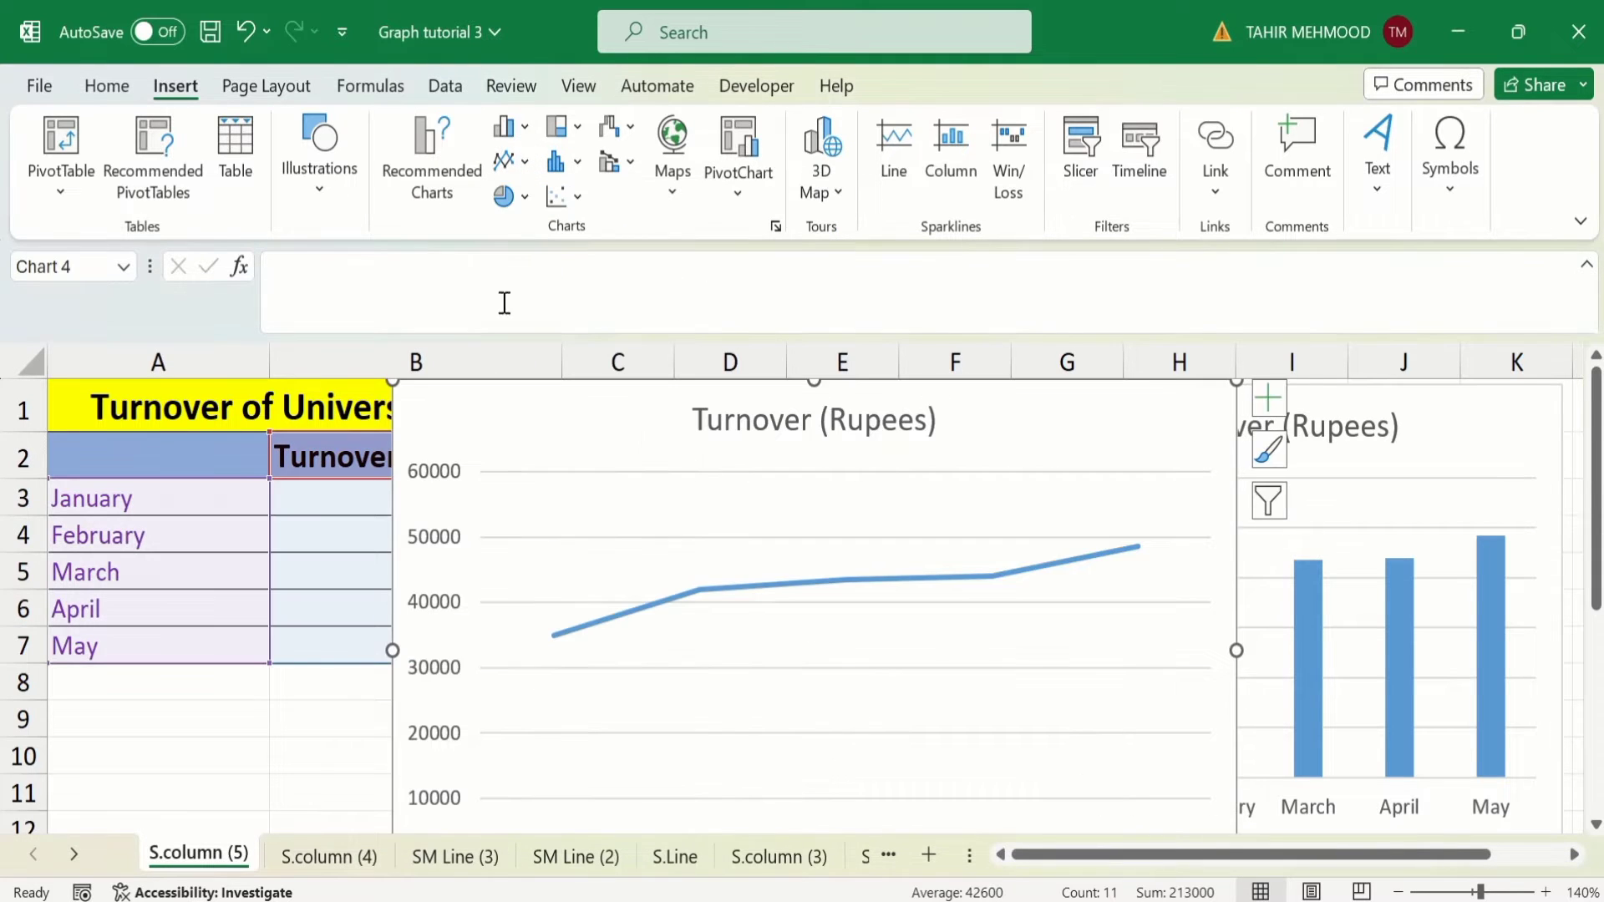
mouse_move(392, 382)
mouse_down()
mouse_move(561, 422)
mouse_move(326, 388)
mouse_up()
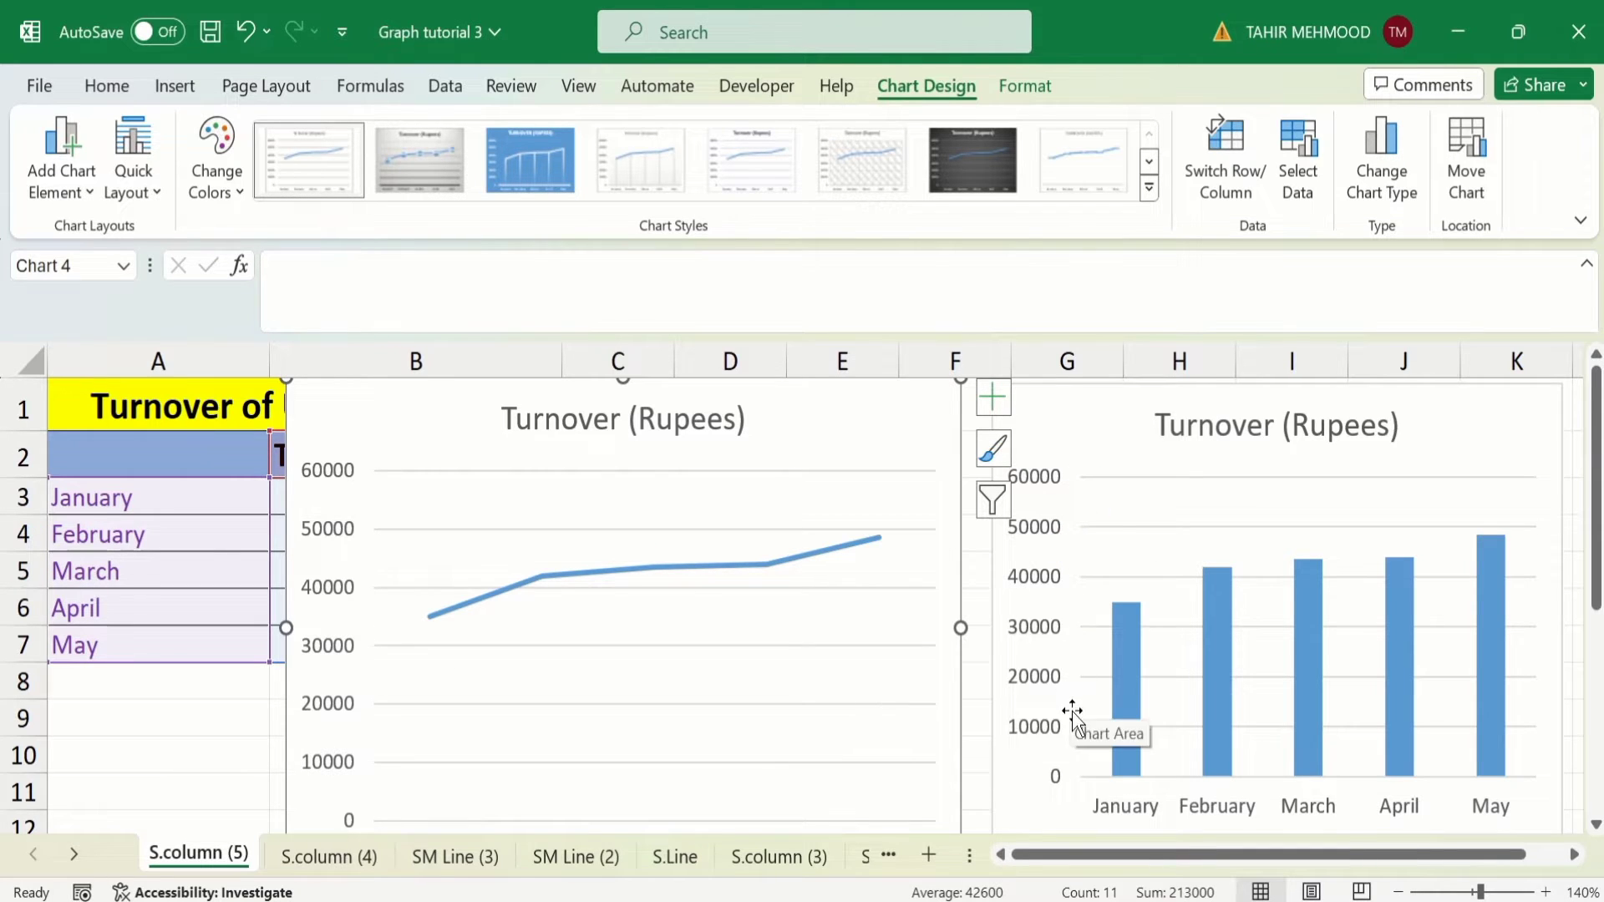
- Select the line chart's vertical axis and bring up its right-click menu
click(275, 676)
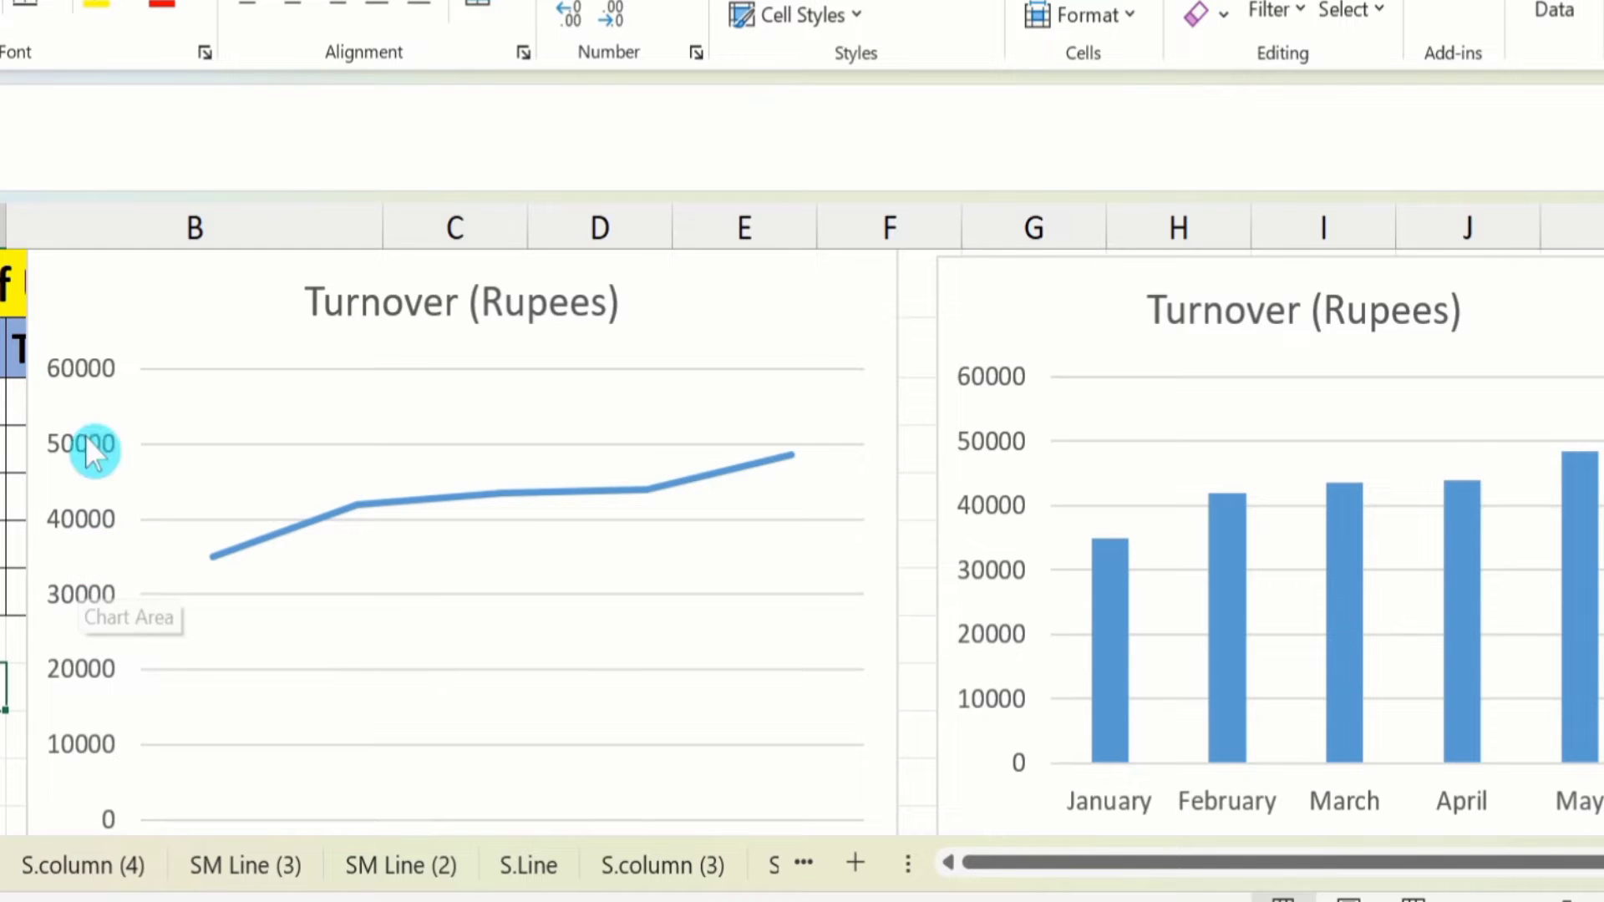
click(77, 364)
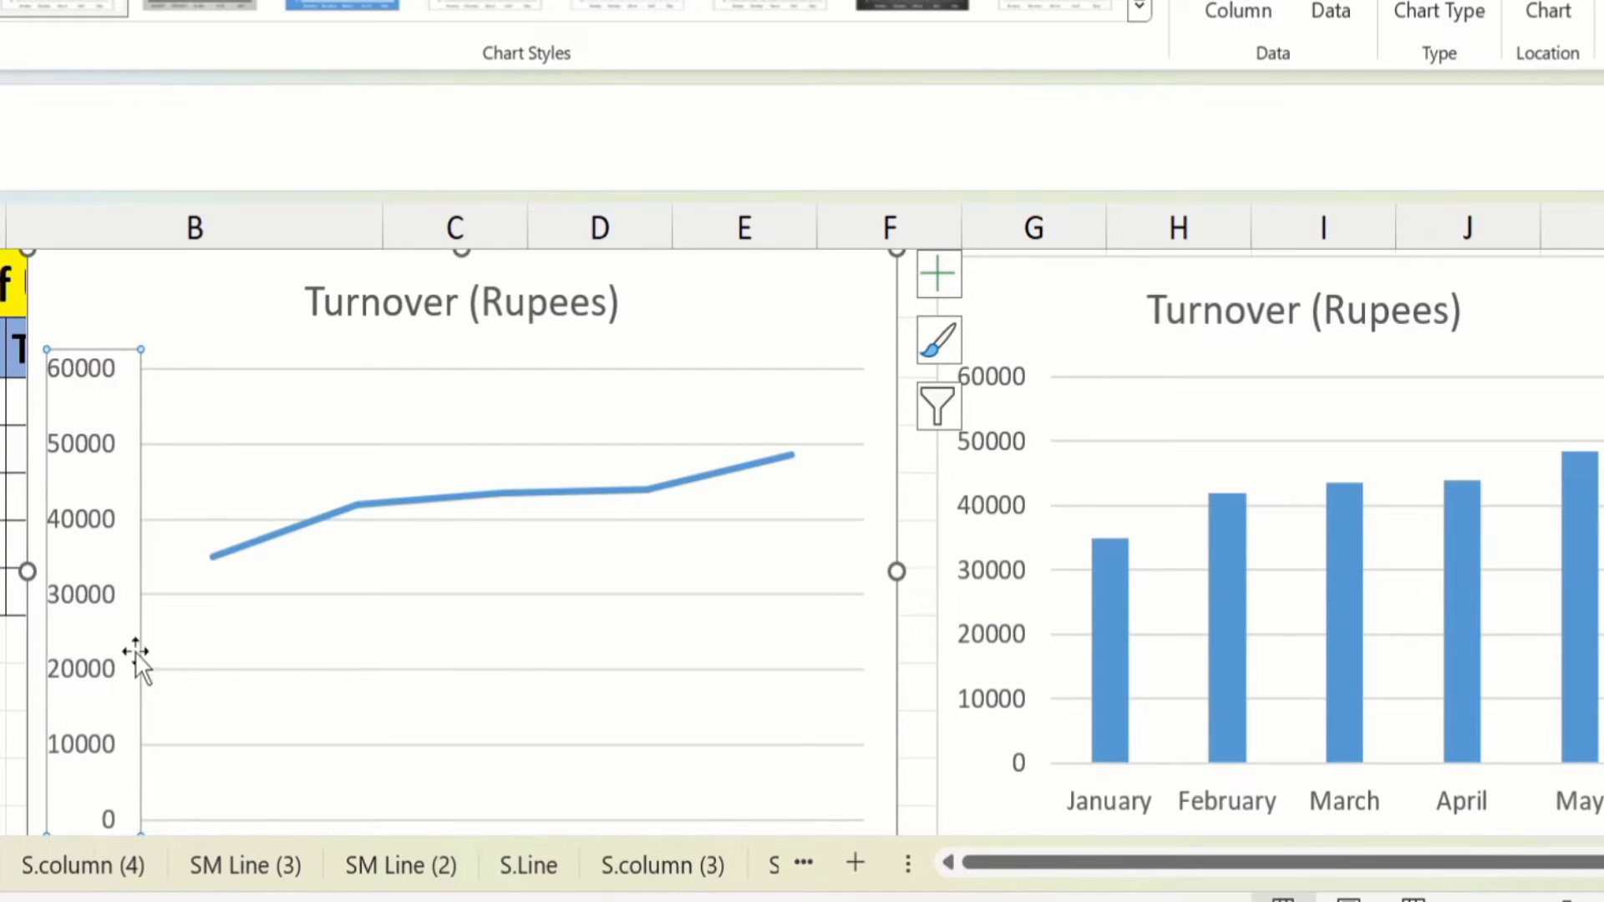
click(107, 370)
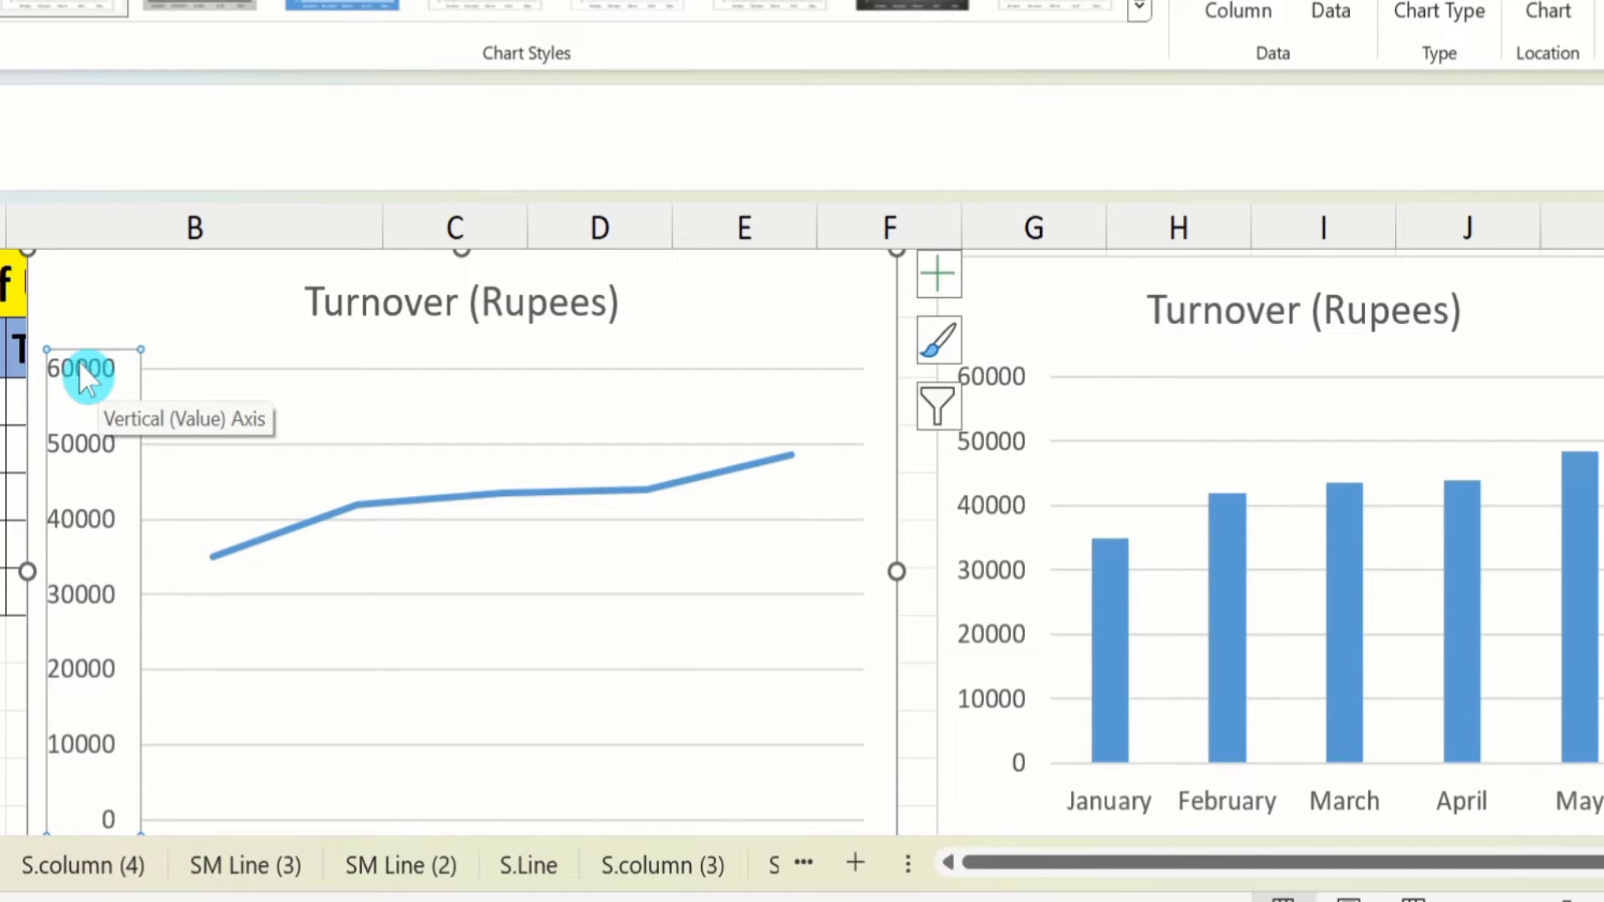
right_click(83, 376)
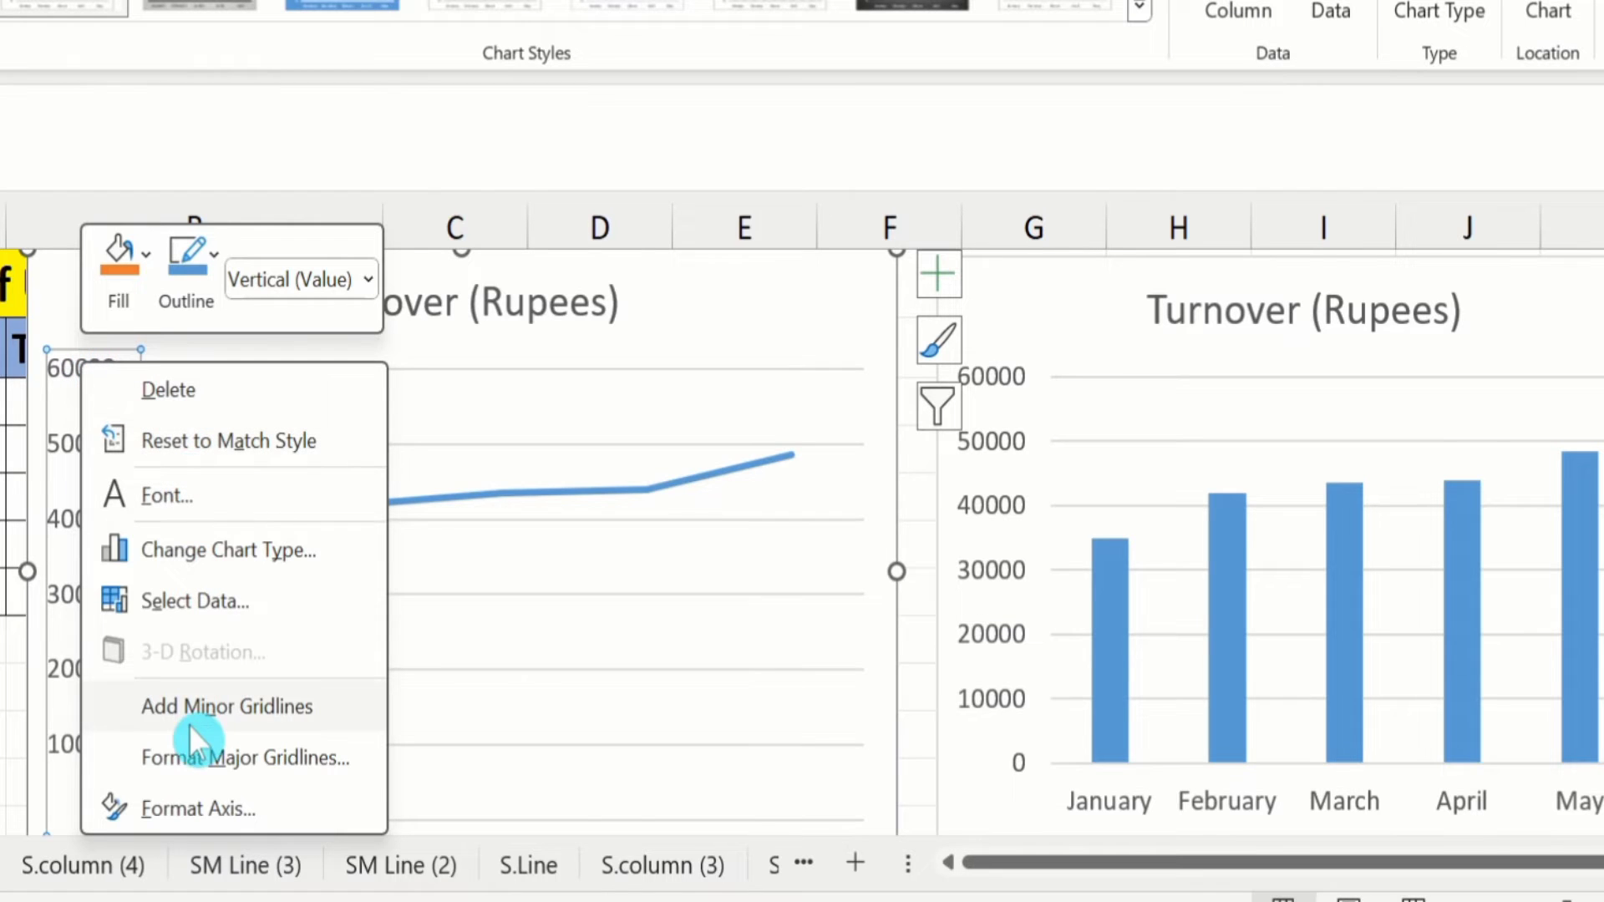
- Switch the line chart's vertical axis to a solid line under Format Axis Fill & Line
click(191, 813)
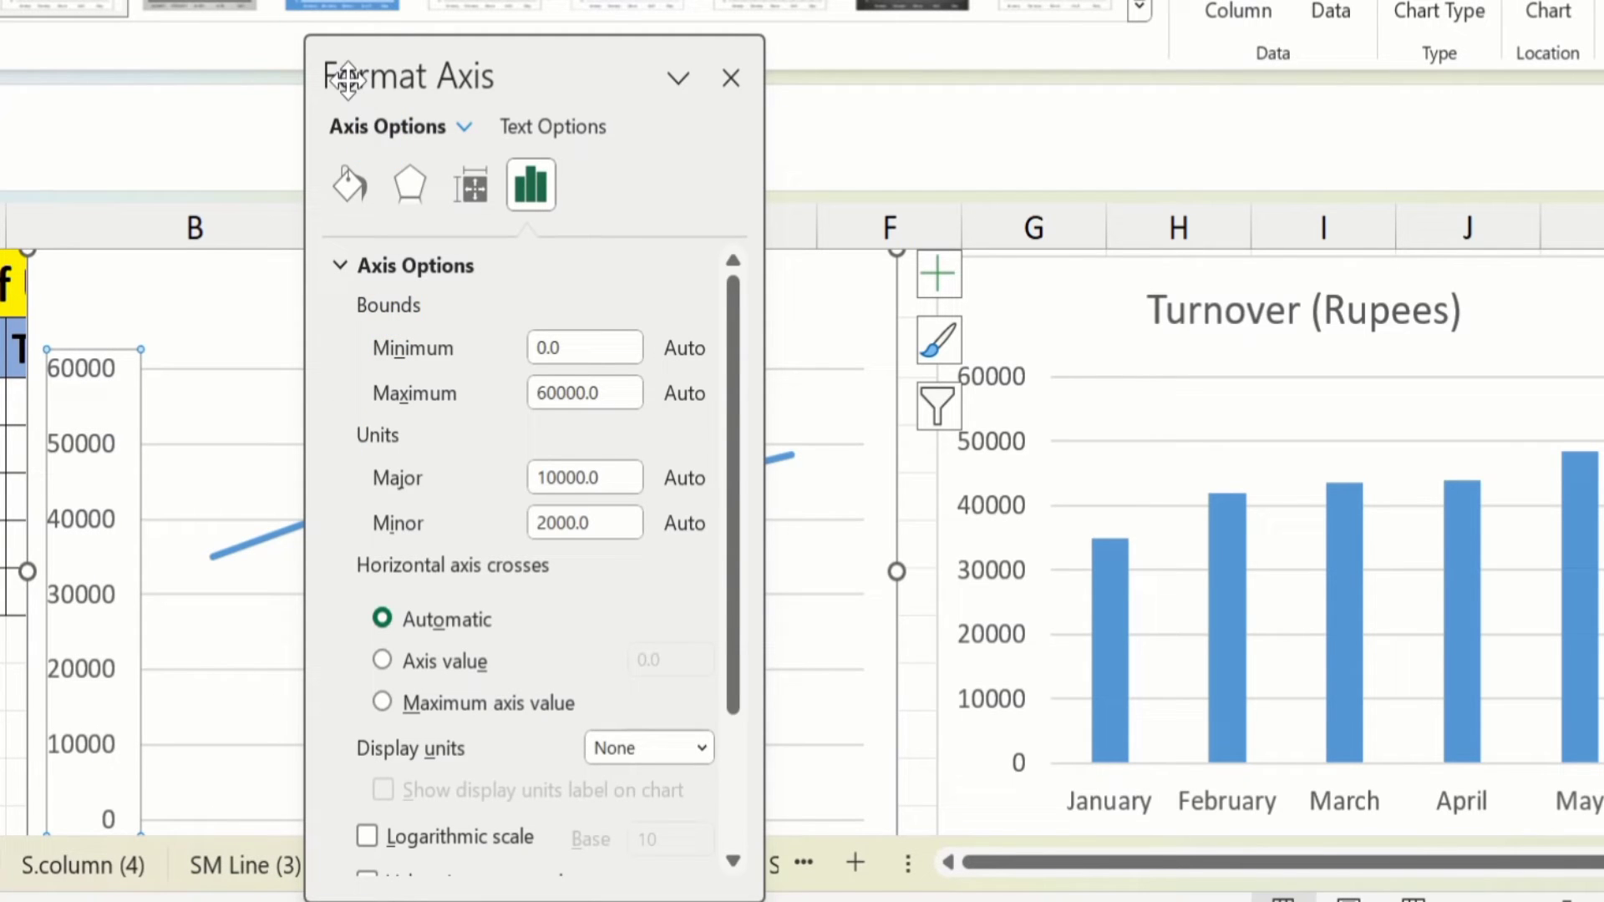
click(345, 185)
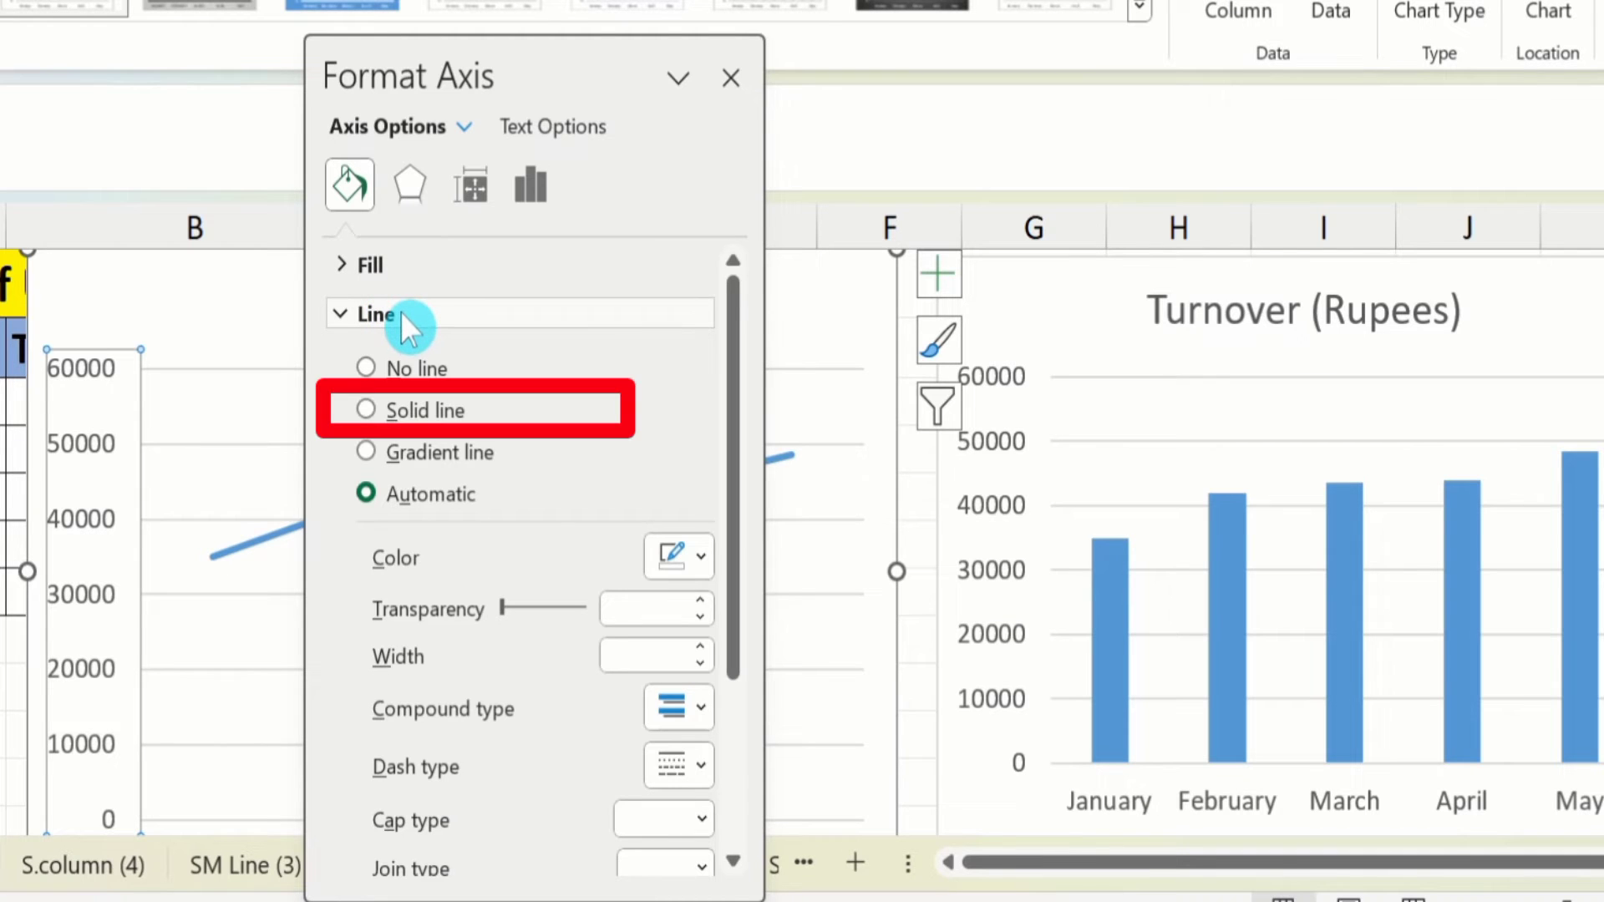
click(365, 412)
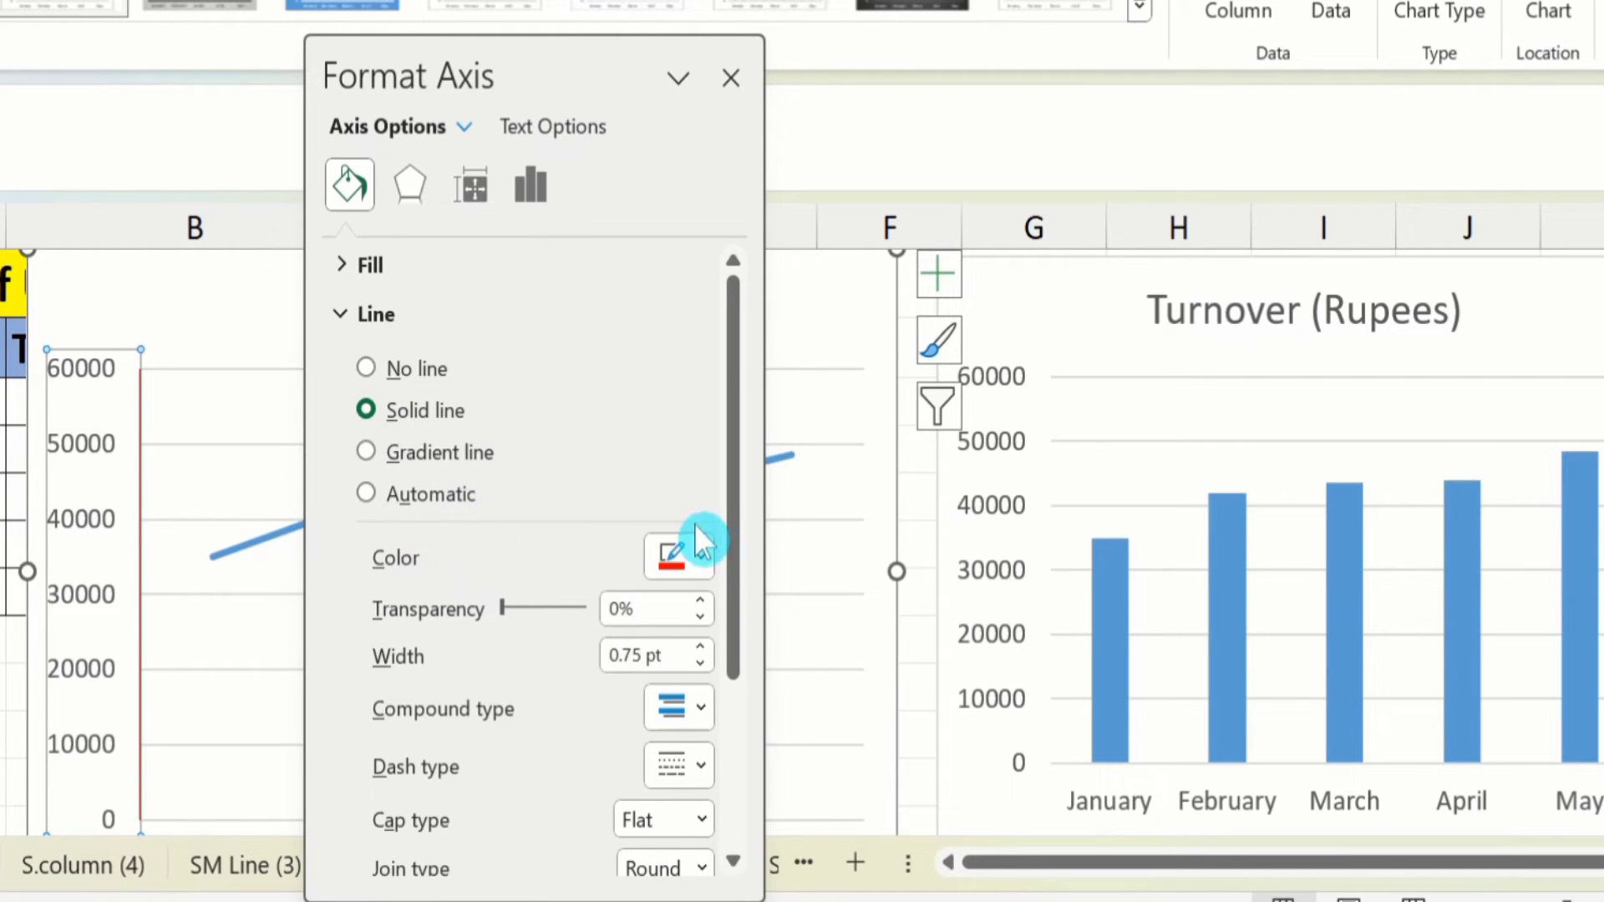
- Set the axis line colour to black and its width to 1.5 pt
click(703, 558)
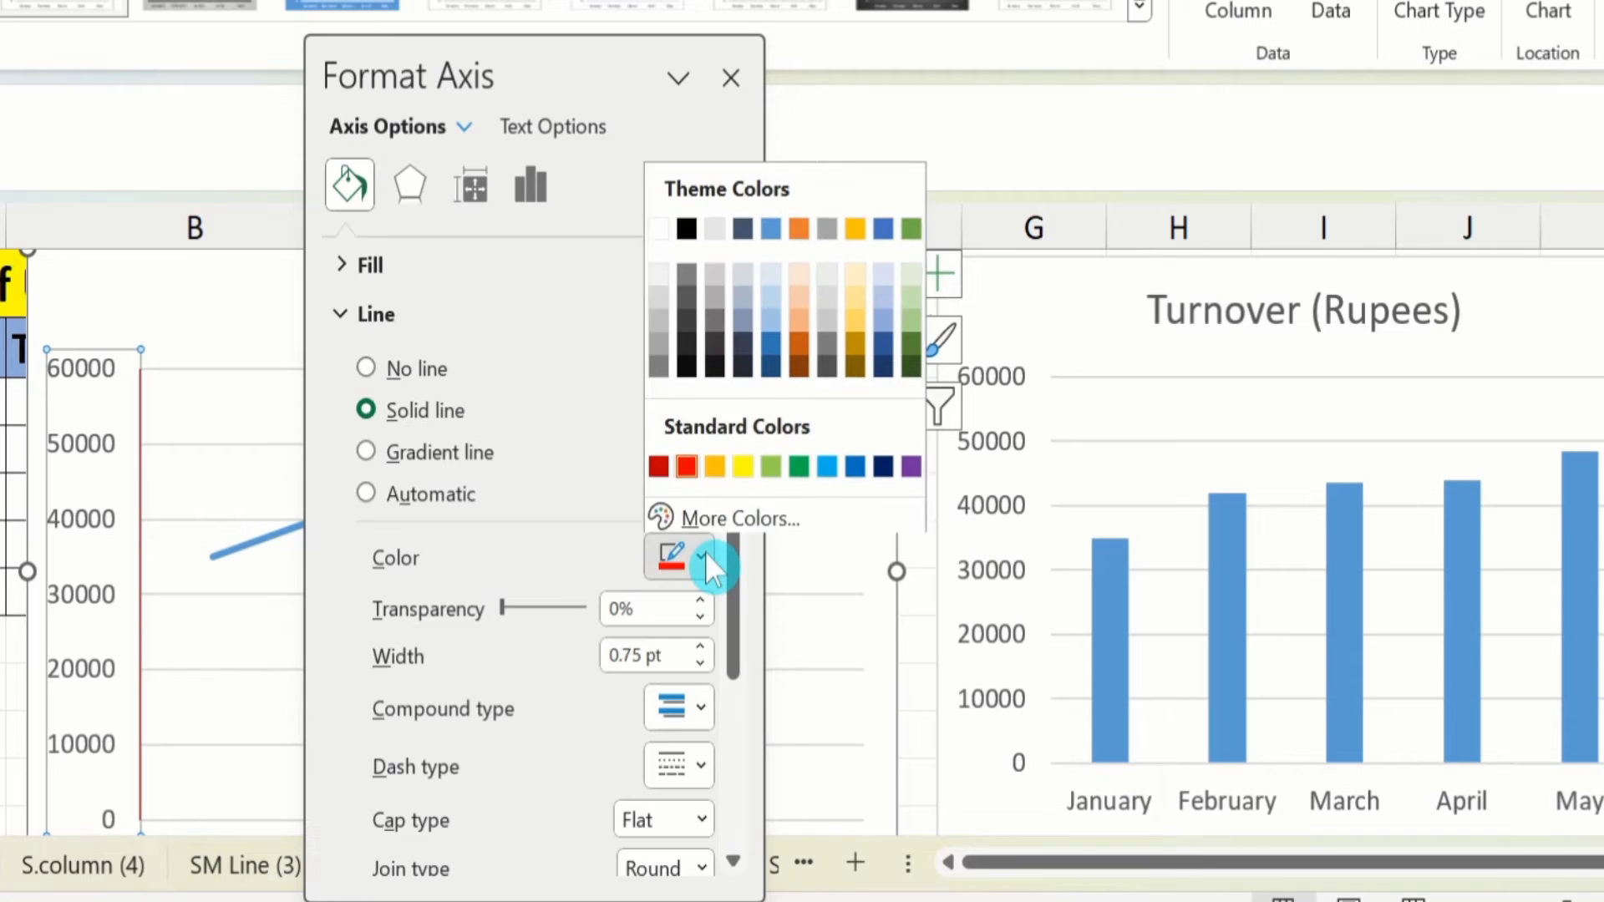
click(687, 227)
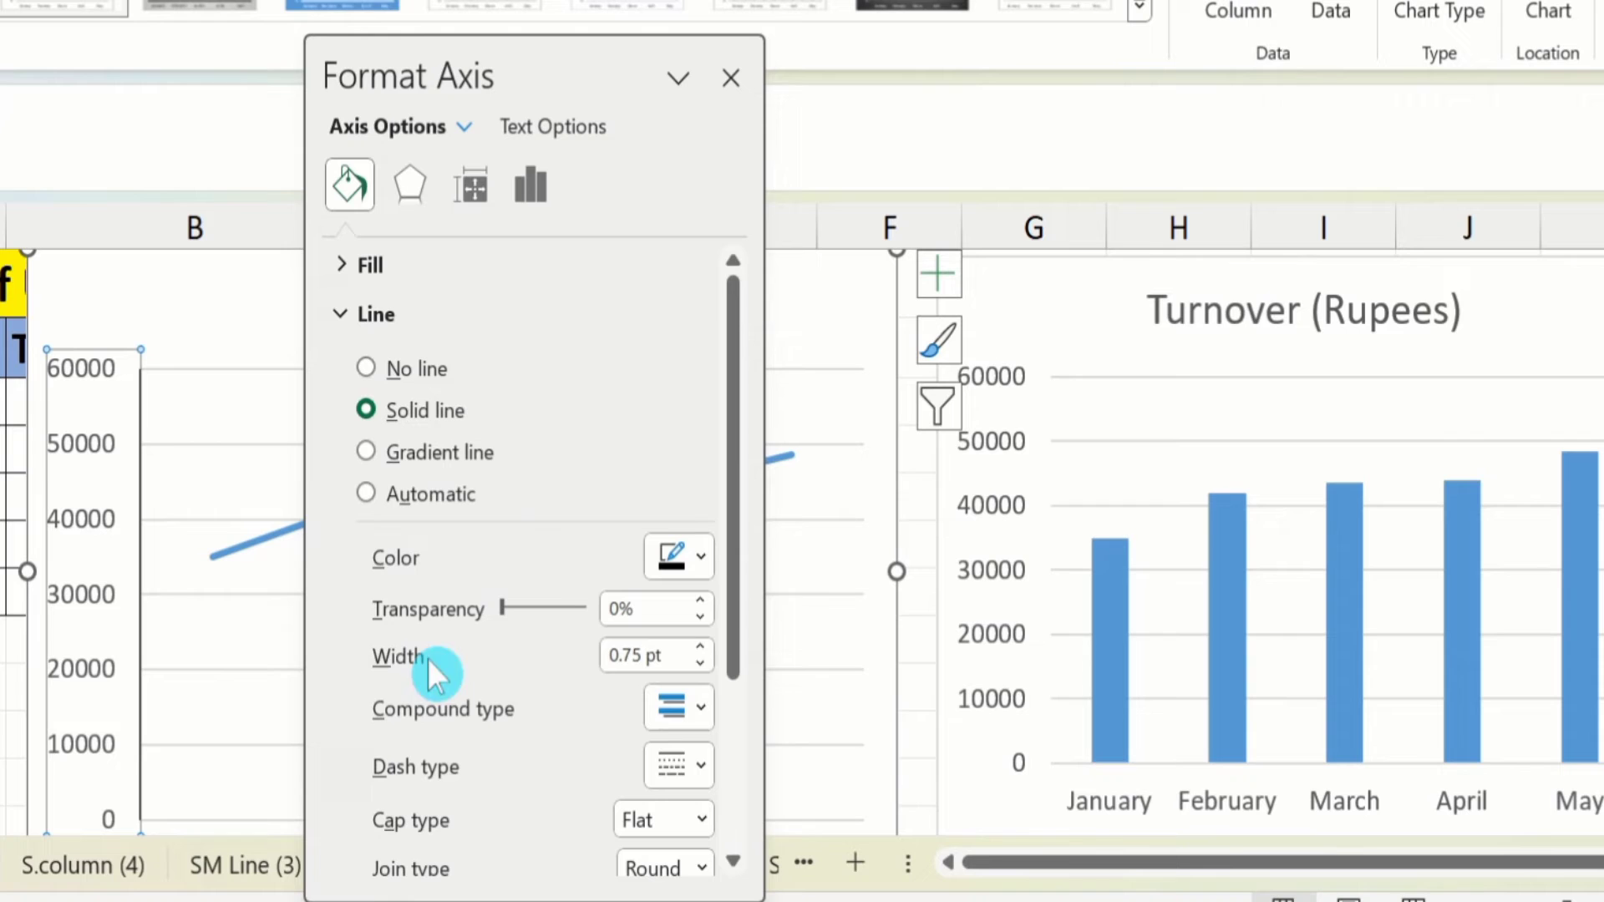
click(702, 646)
click(703, 647)
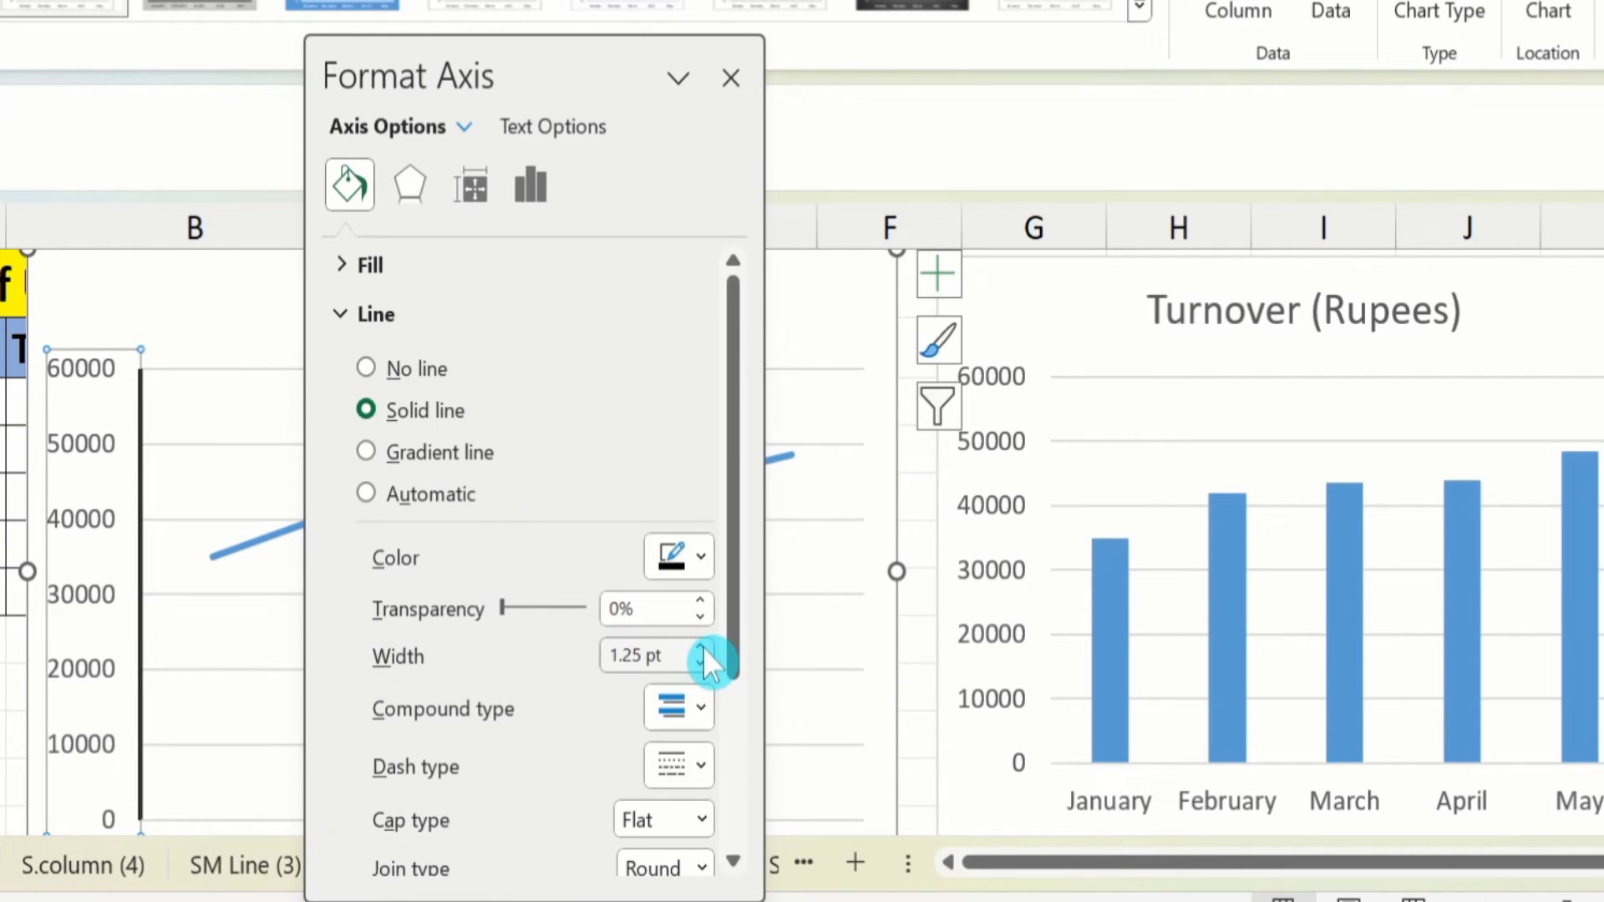
click(702, 647)
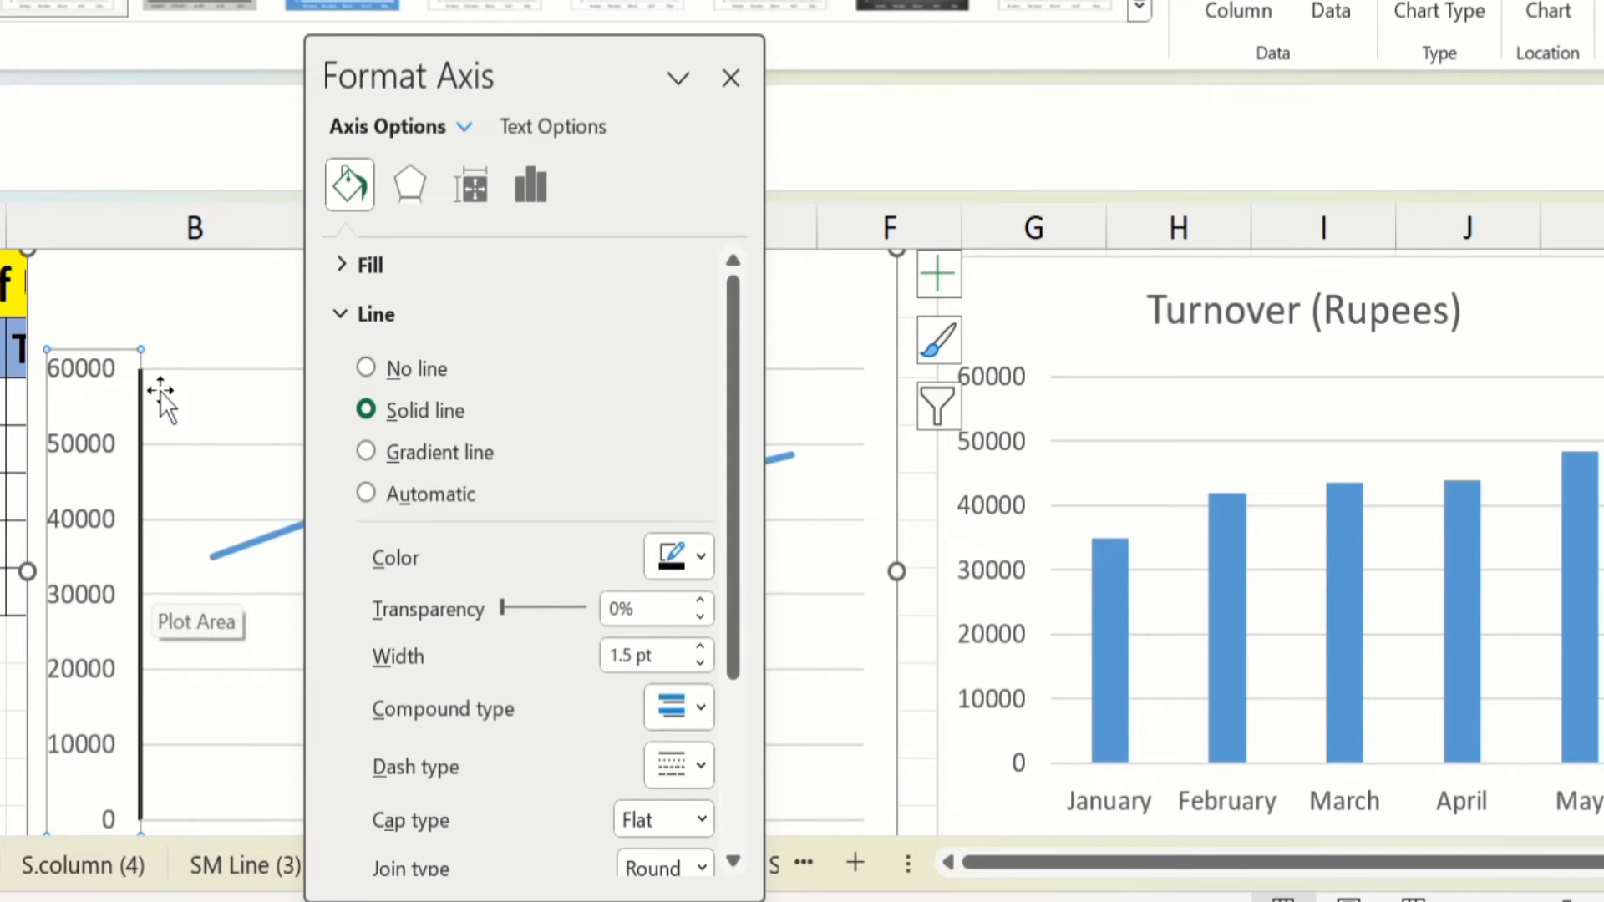
- Close the current pane and give the column chart's vertical axis a solid line
click(731, 80)
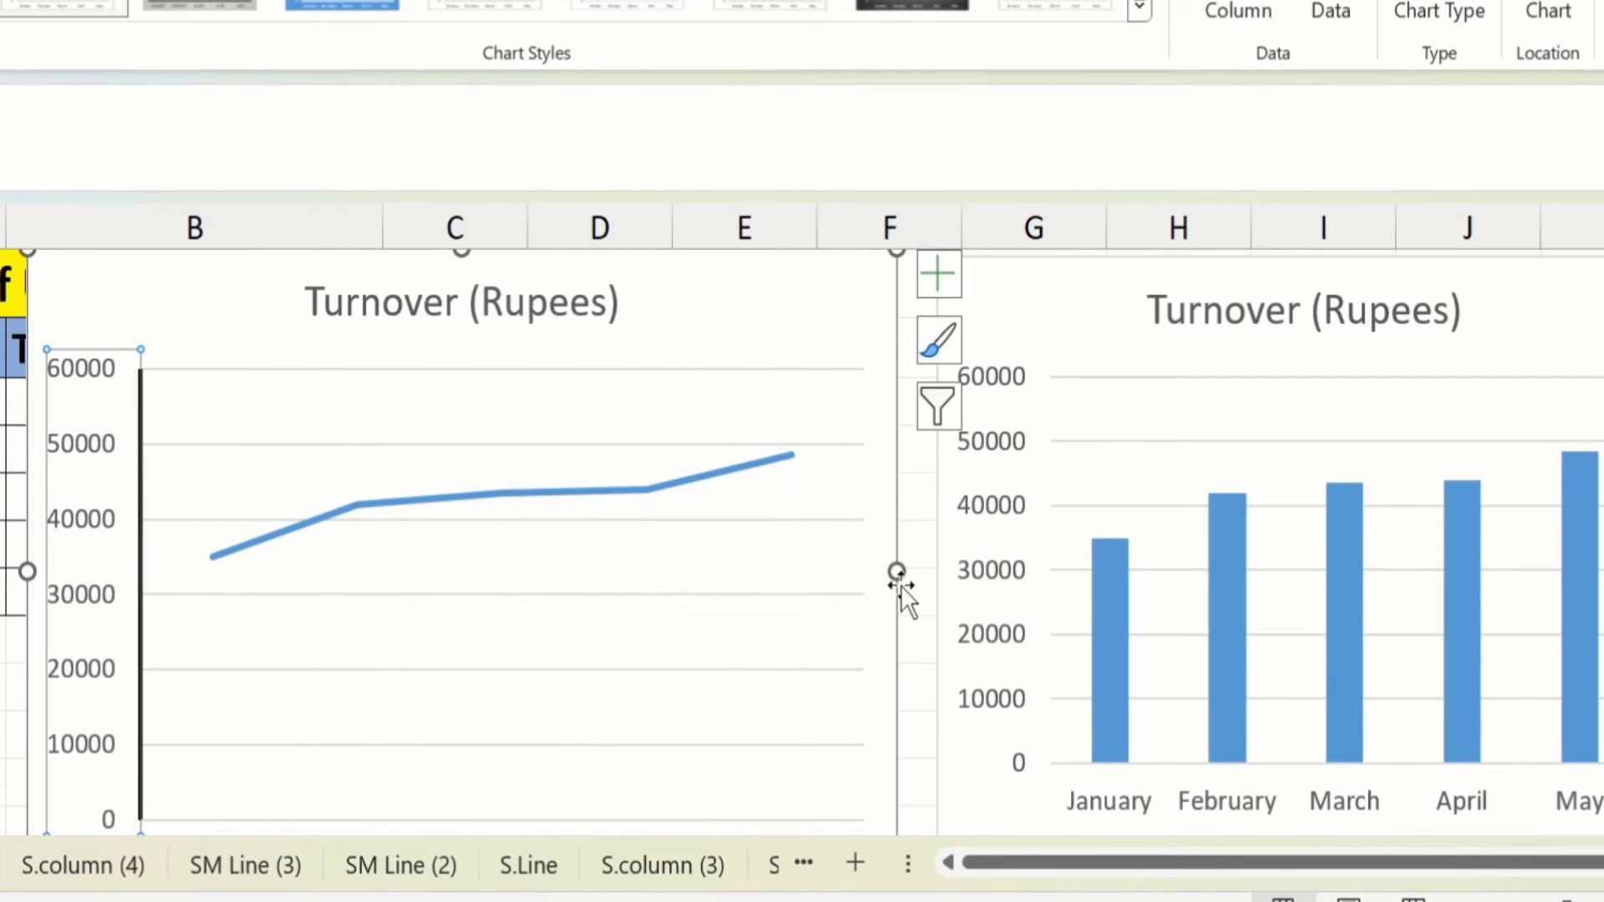
click(989, 375)
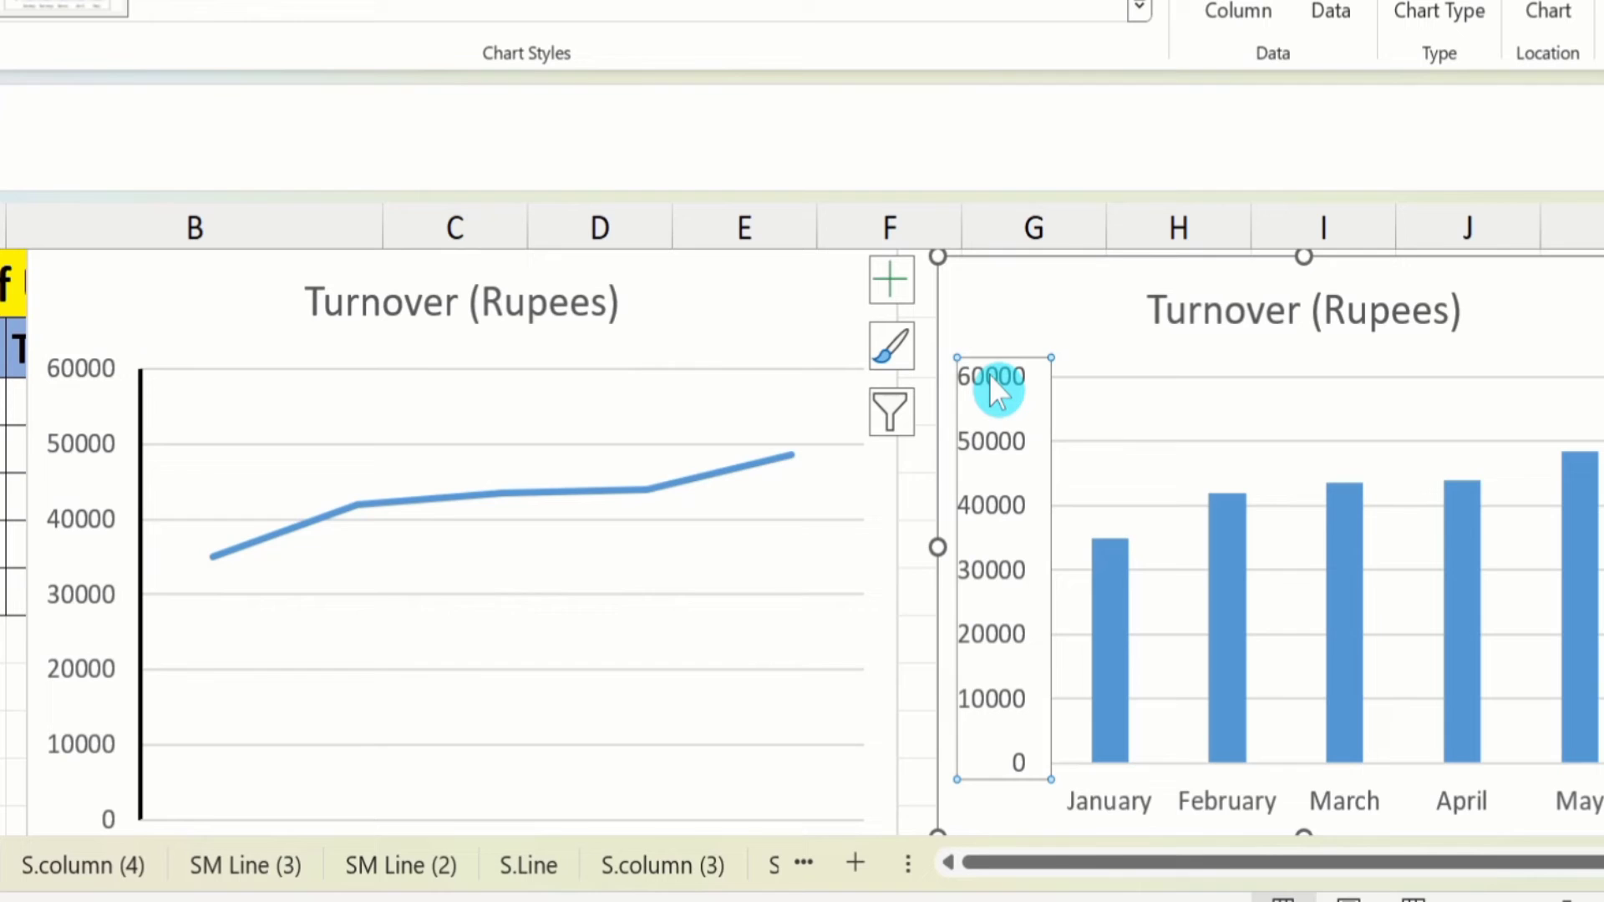
right_click(988, 388)
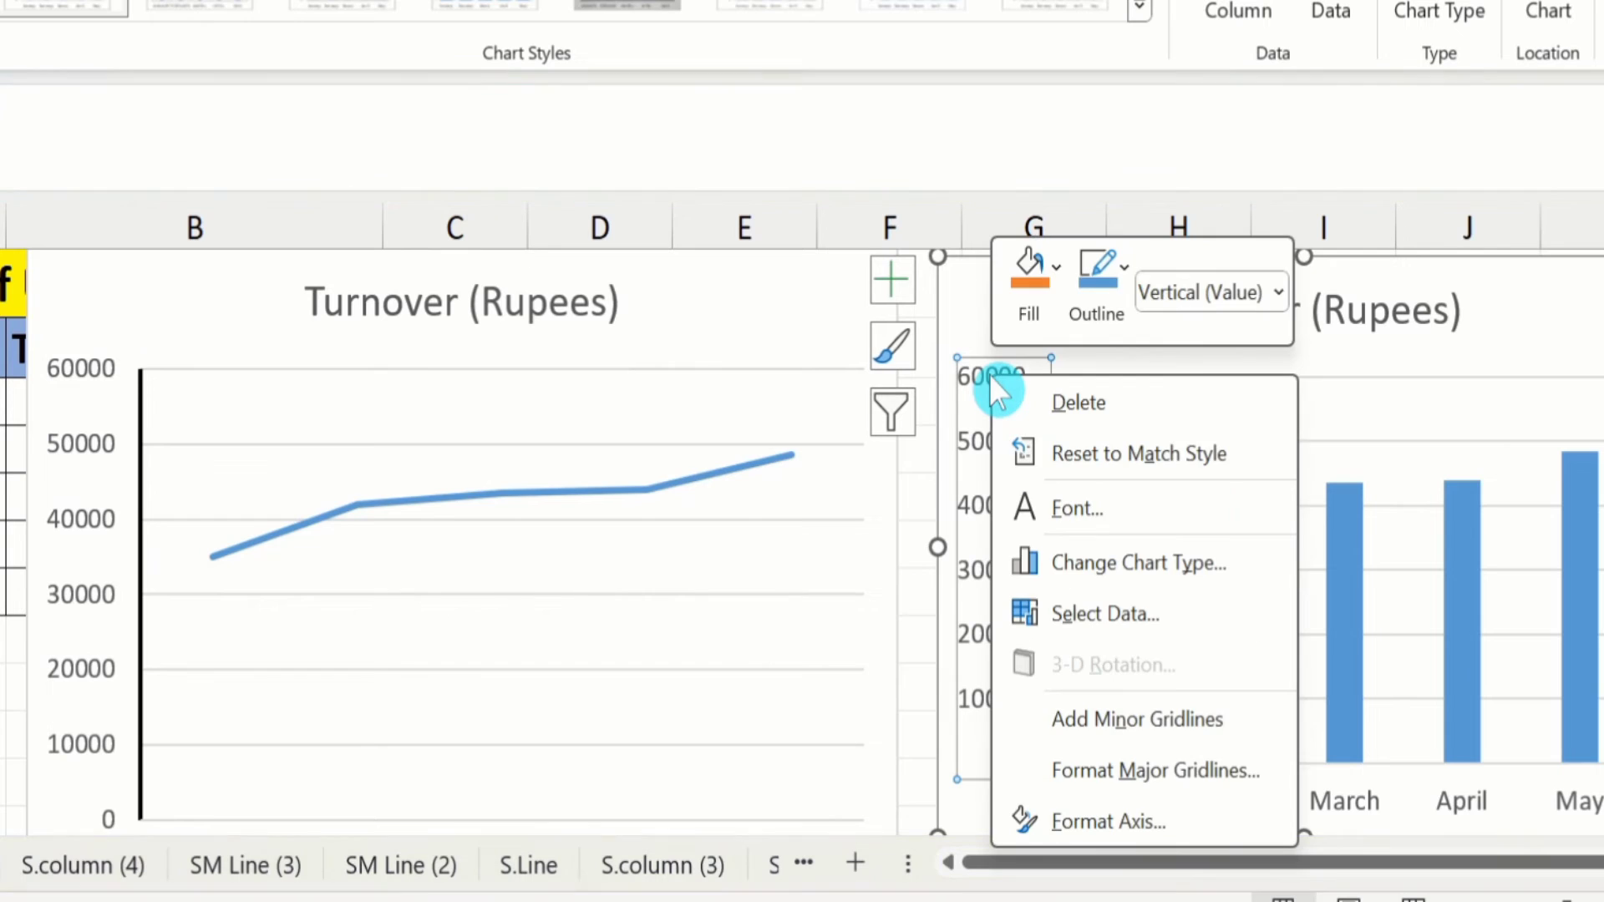
click(1098, 825)
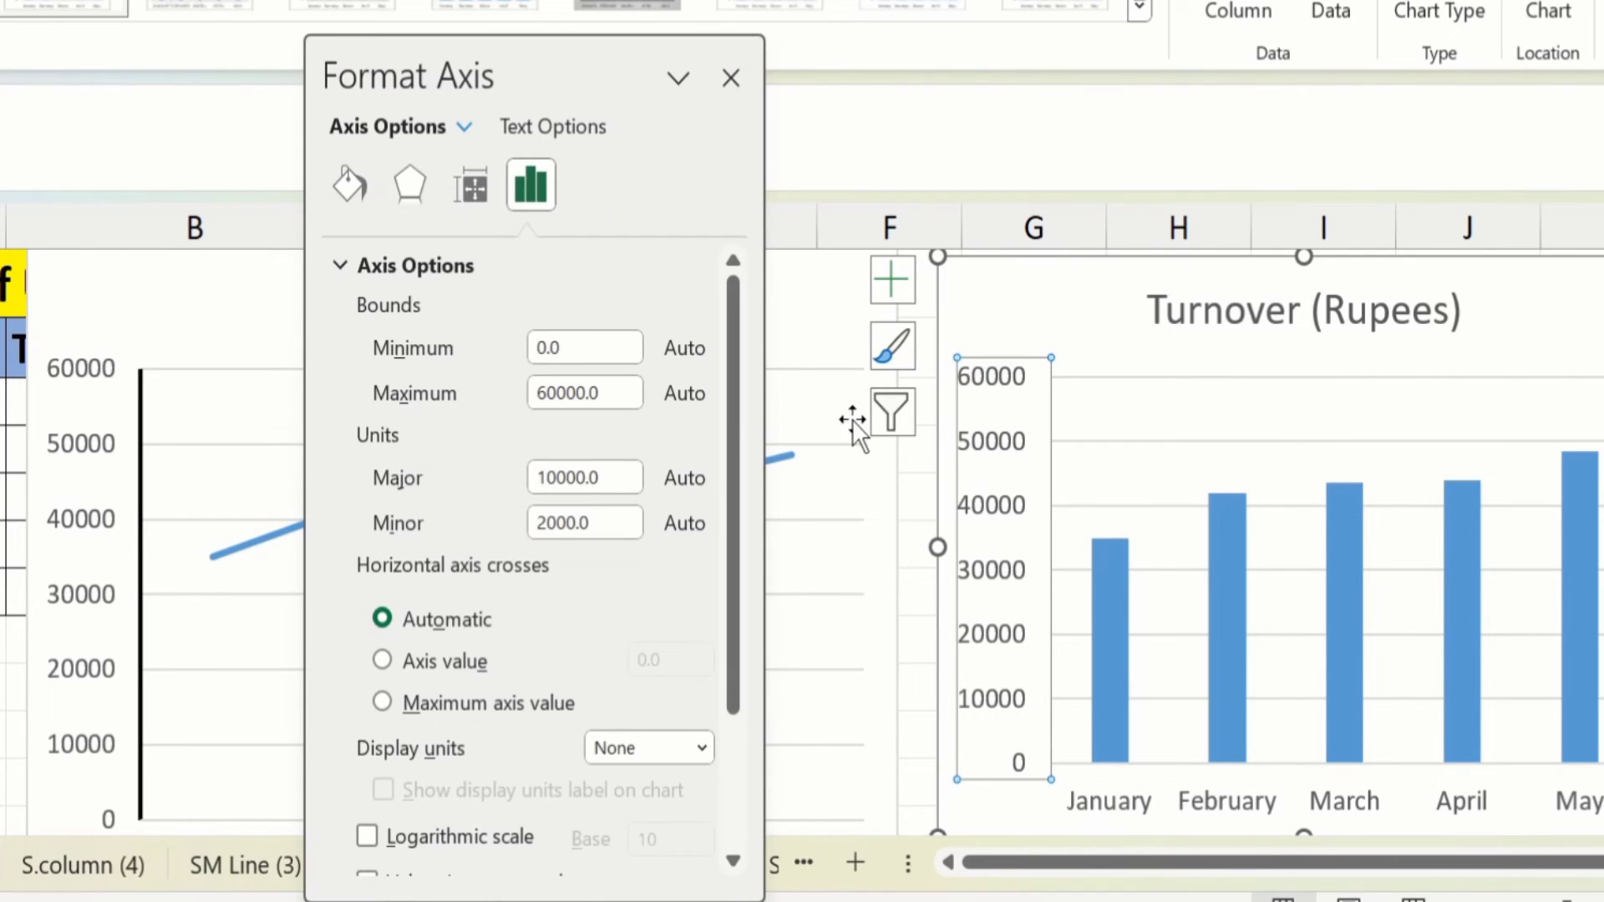
click(358, 176)
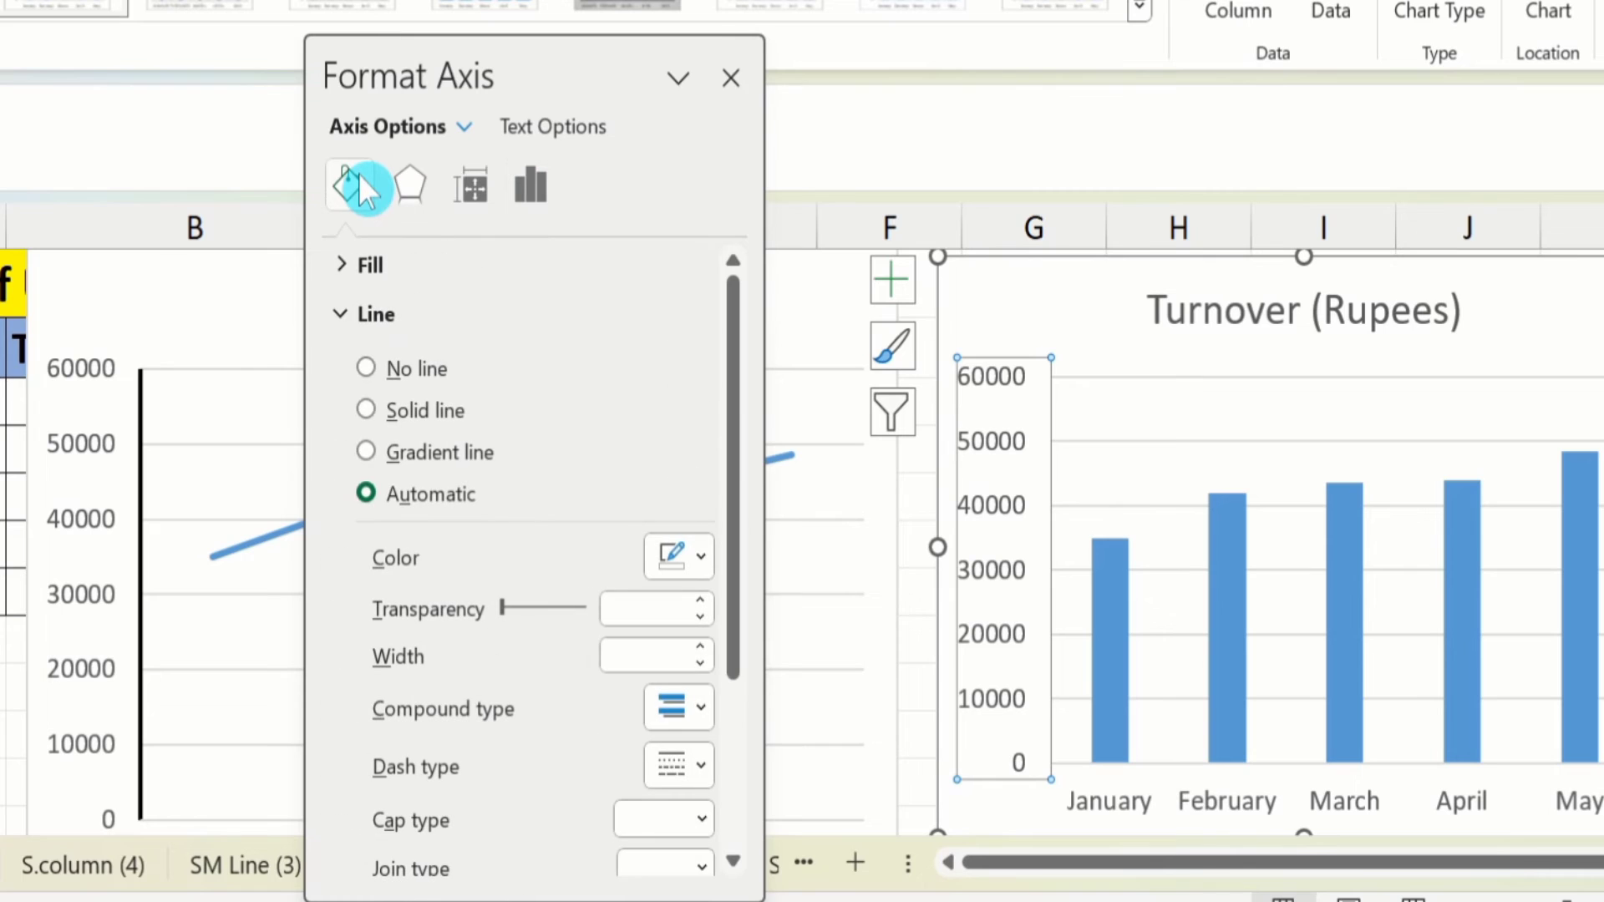
click(366, 410)
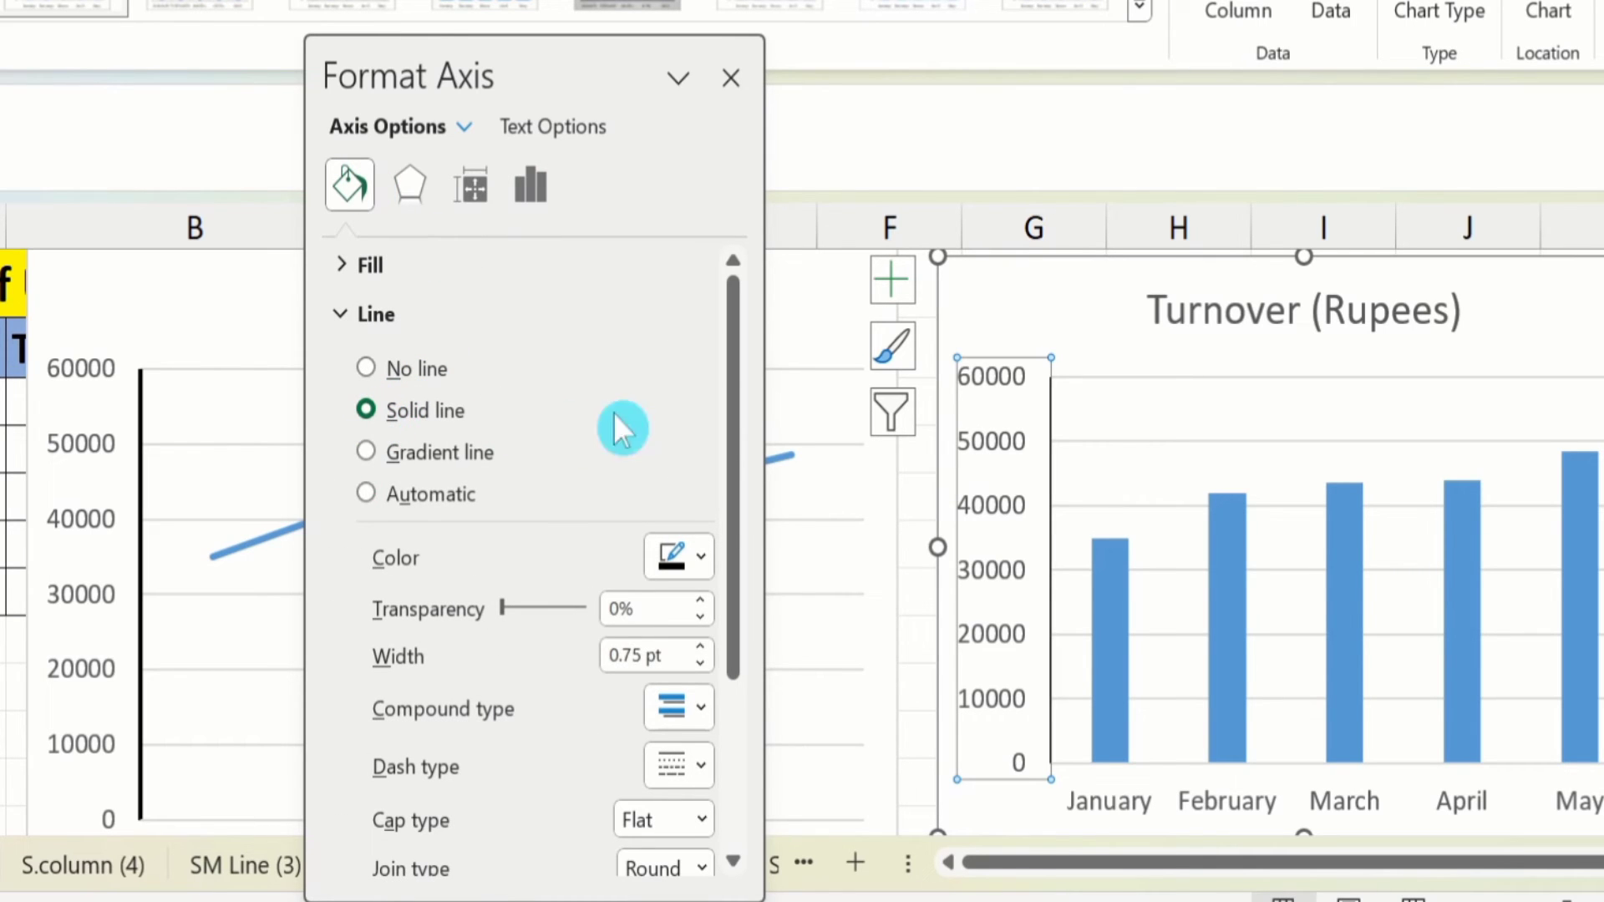
- Colour the column chart's axis line red and widen it to 2 pt
click(700, 554)
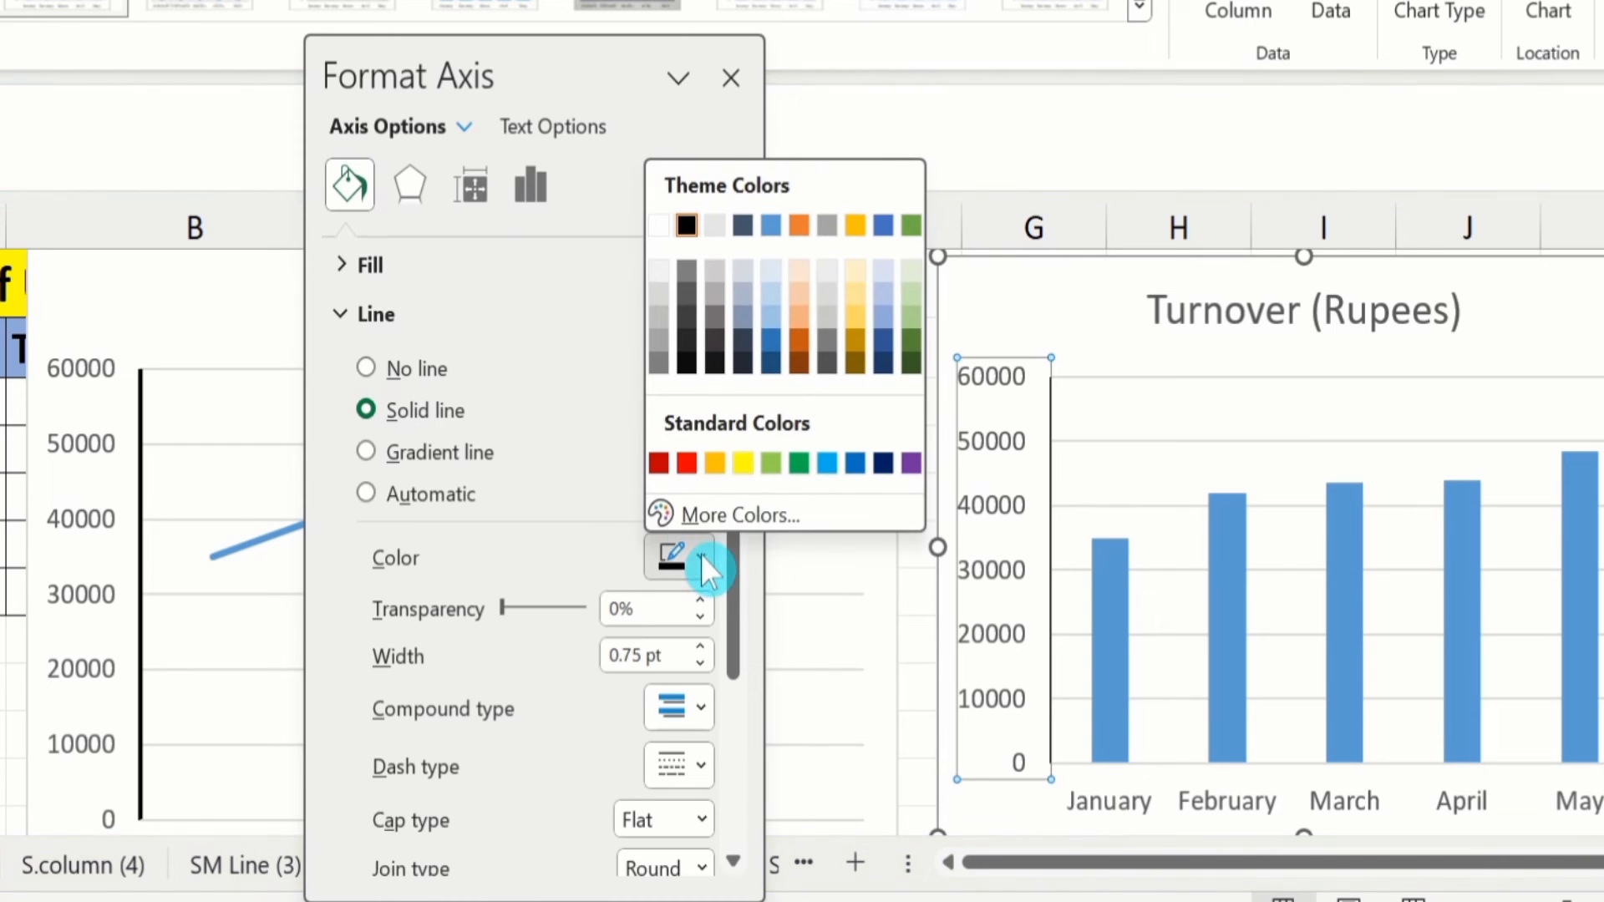
click(686, 463)
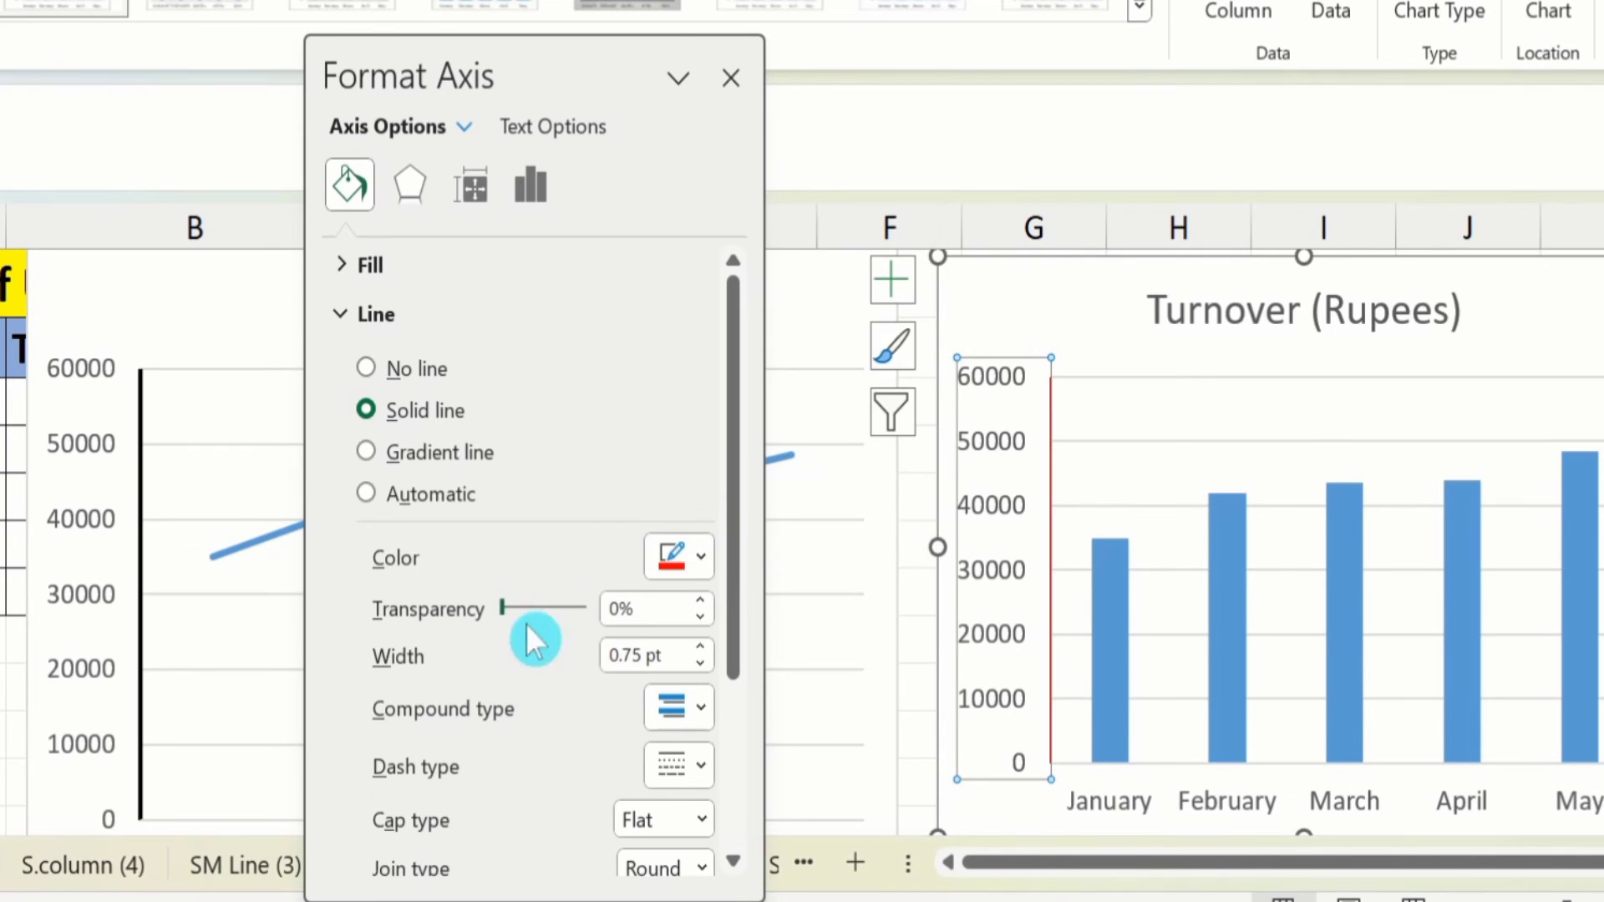
mouse_move(651, 656)
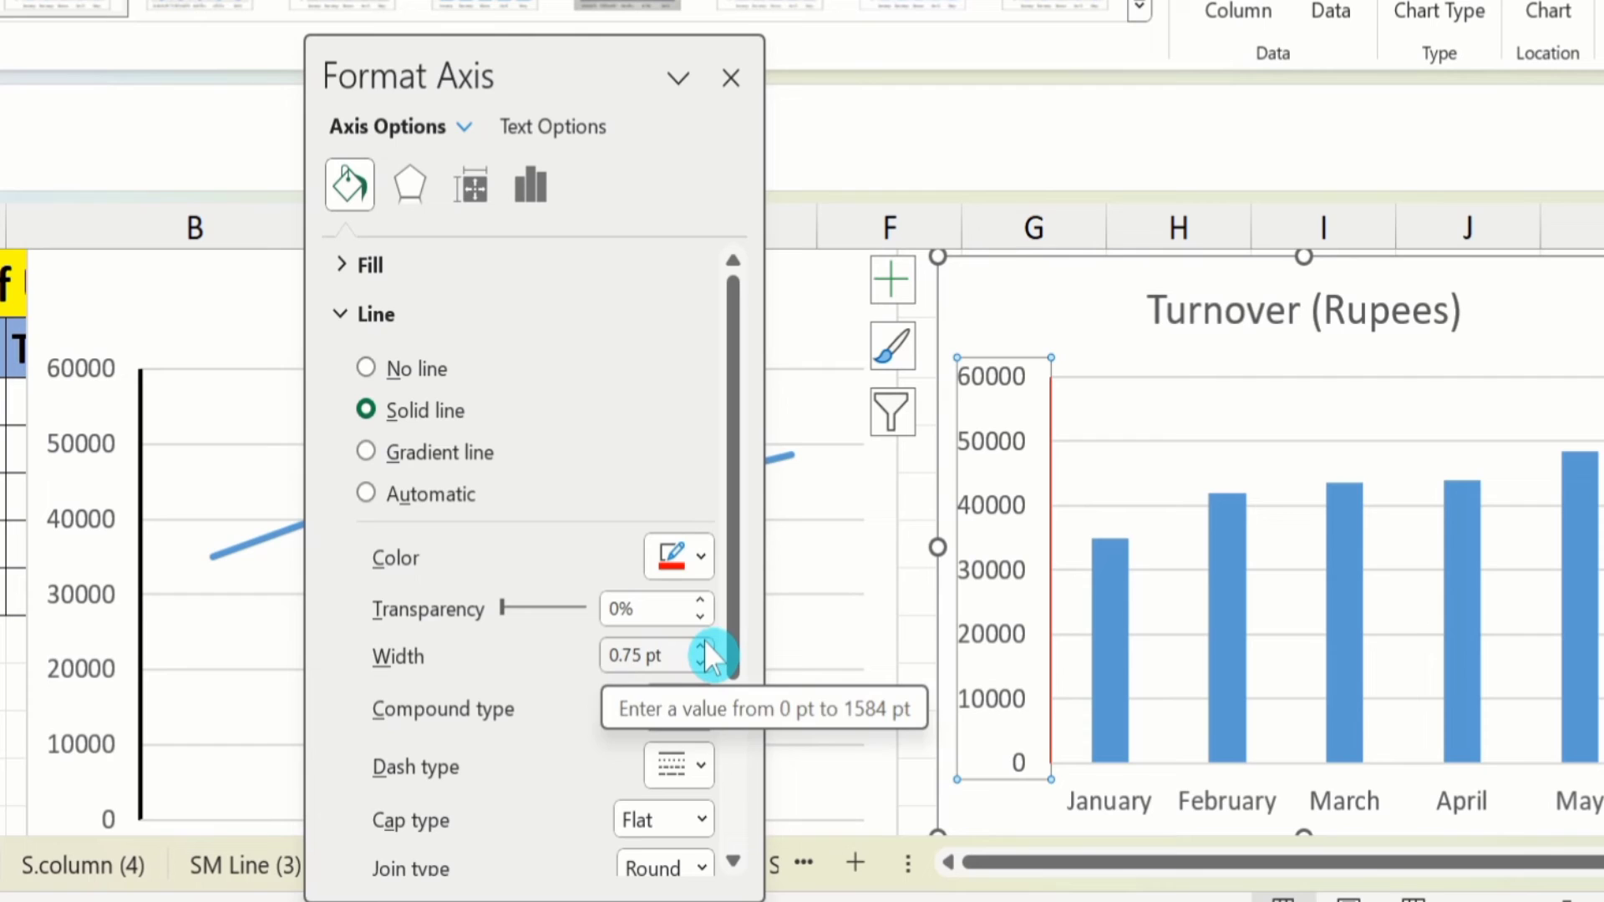
click(704, 641)
click(704, 642)
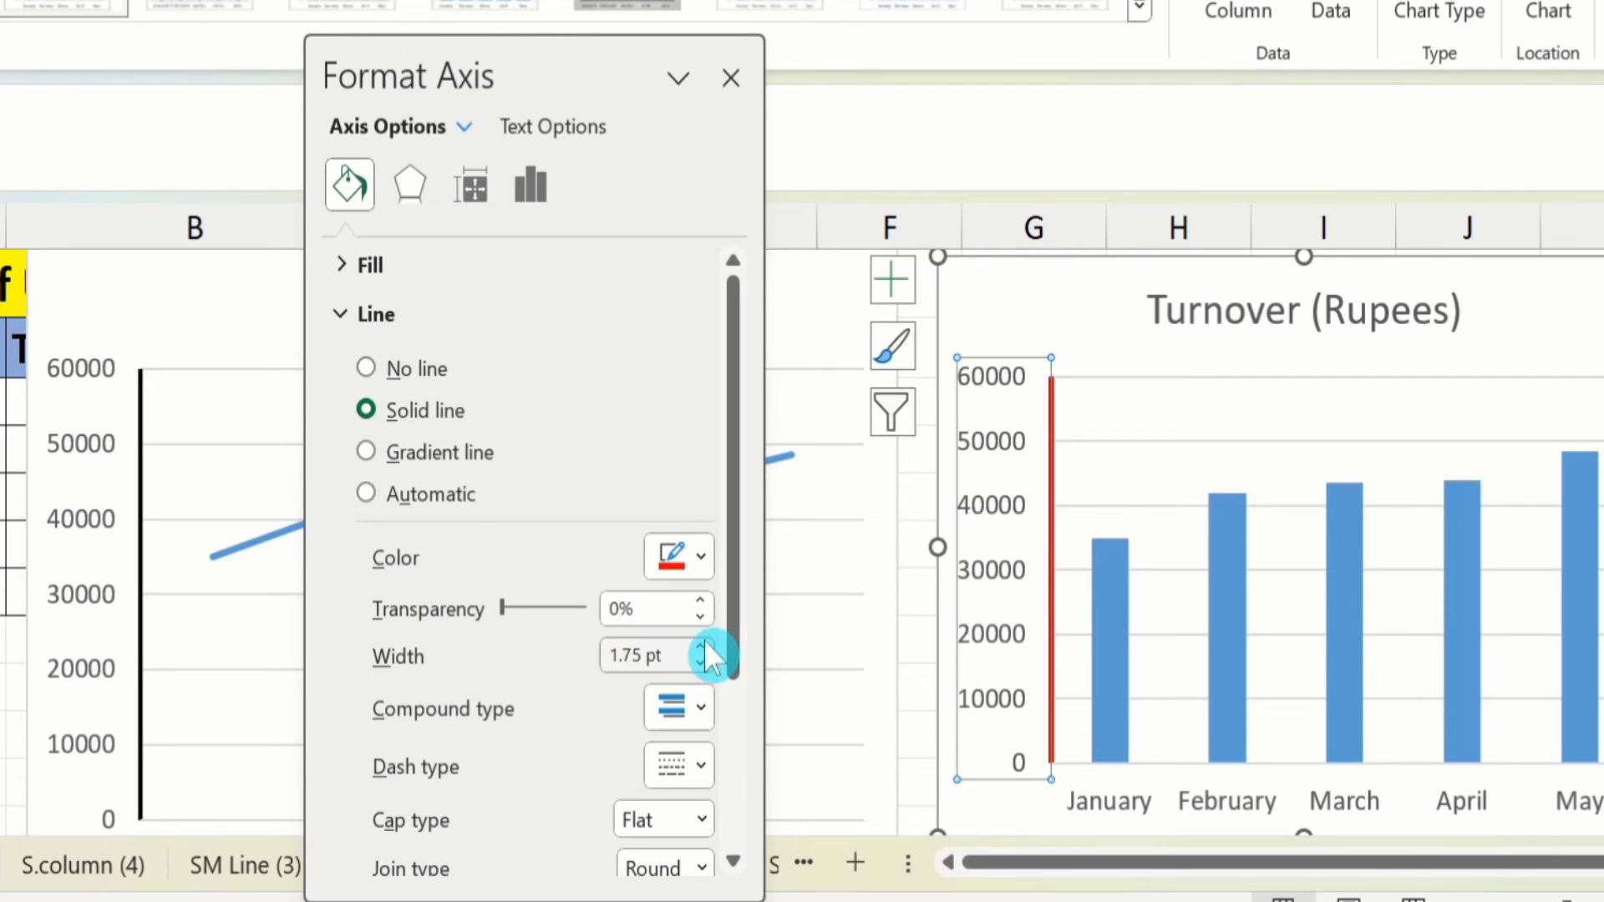
click(704, 642)
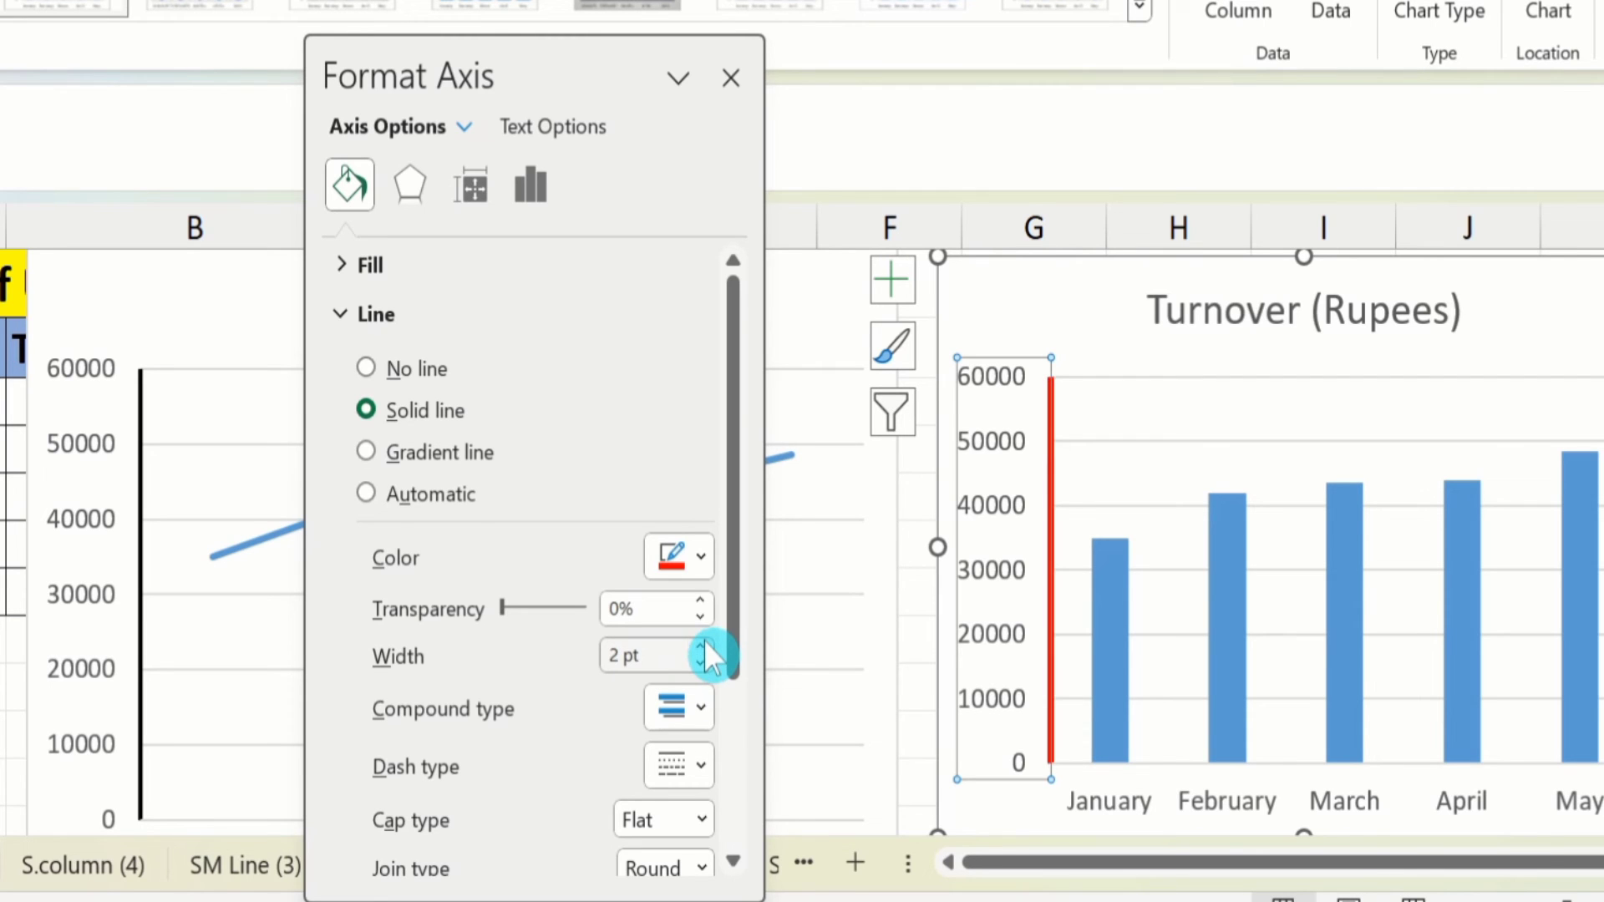
- Close the Format Axis pane
click(732, 80)
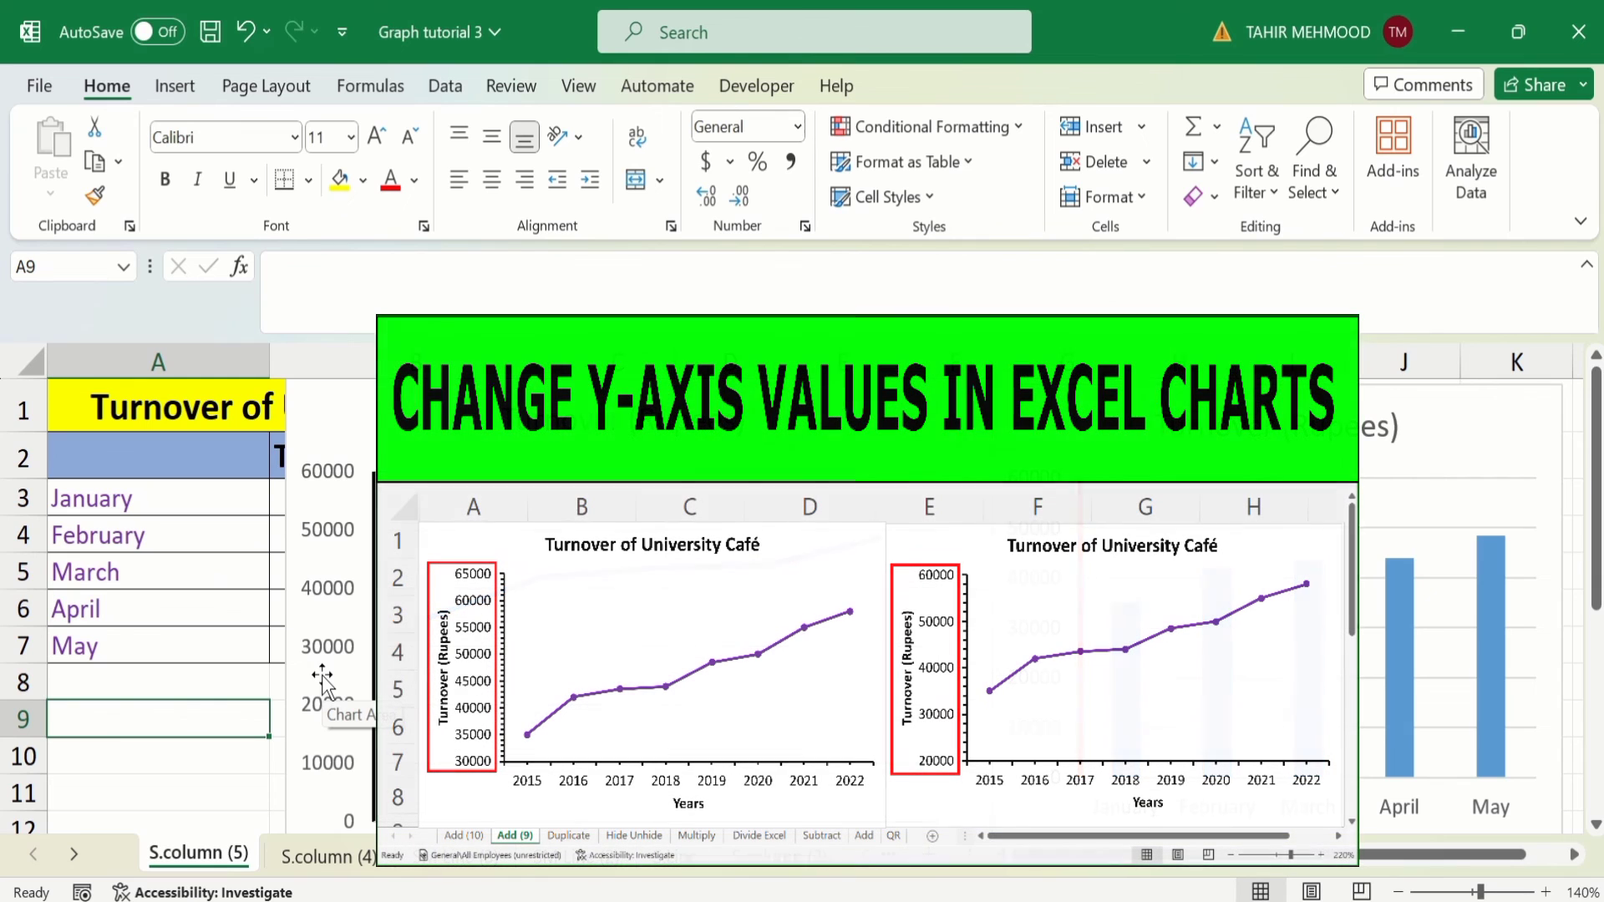